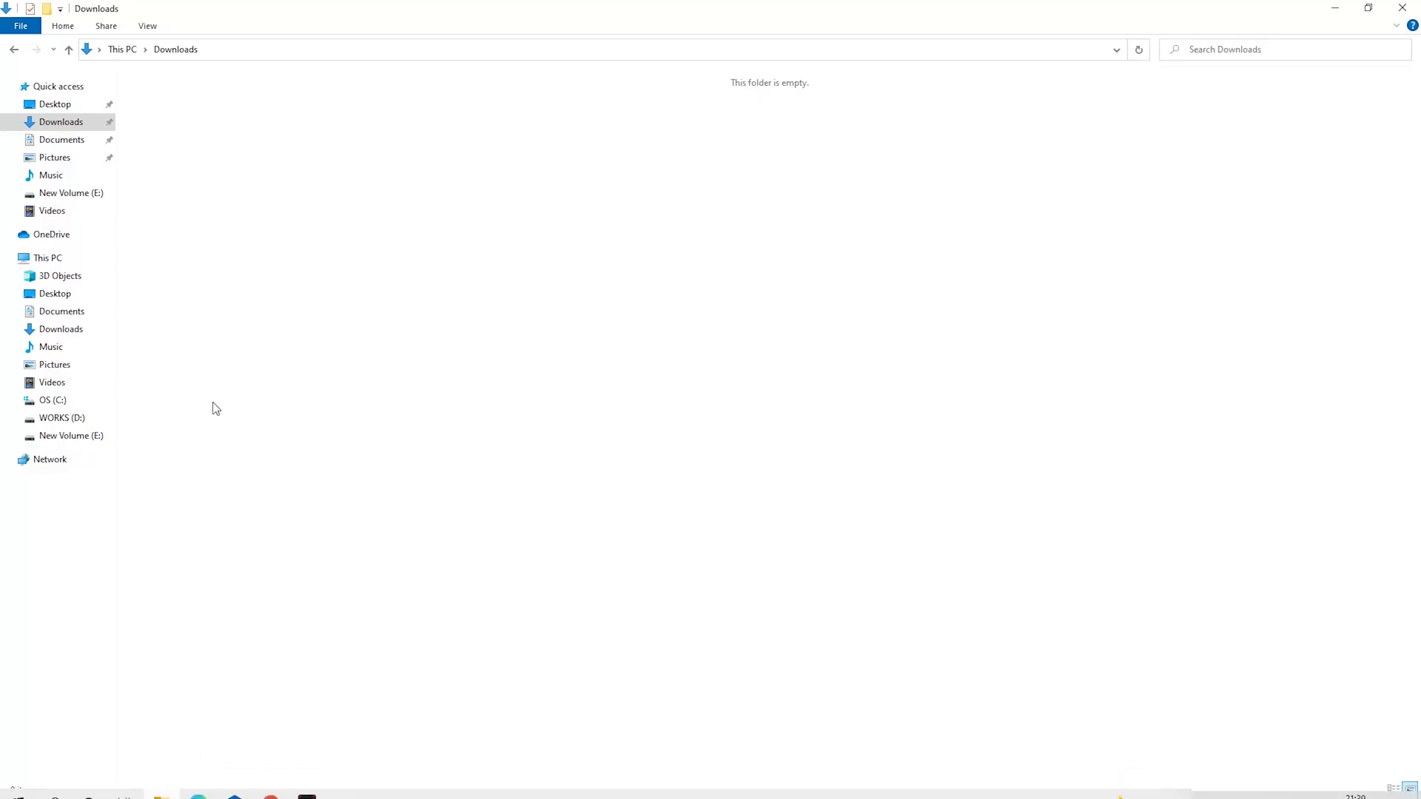
- Create a new folder named Miner in Downloads
right_click(263, 298)
mouse_move(330, 489)
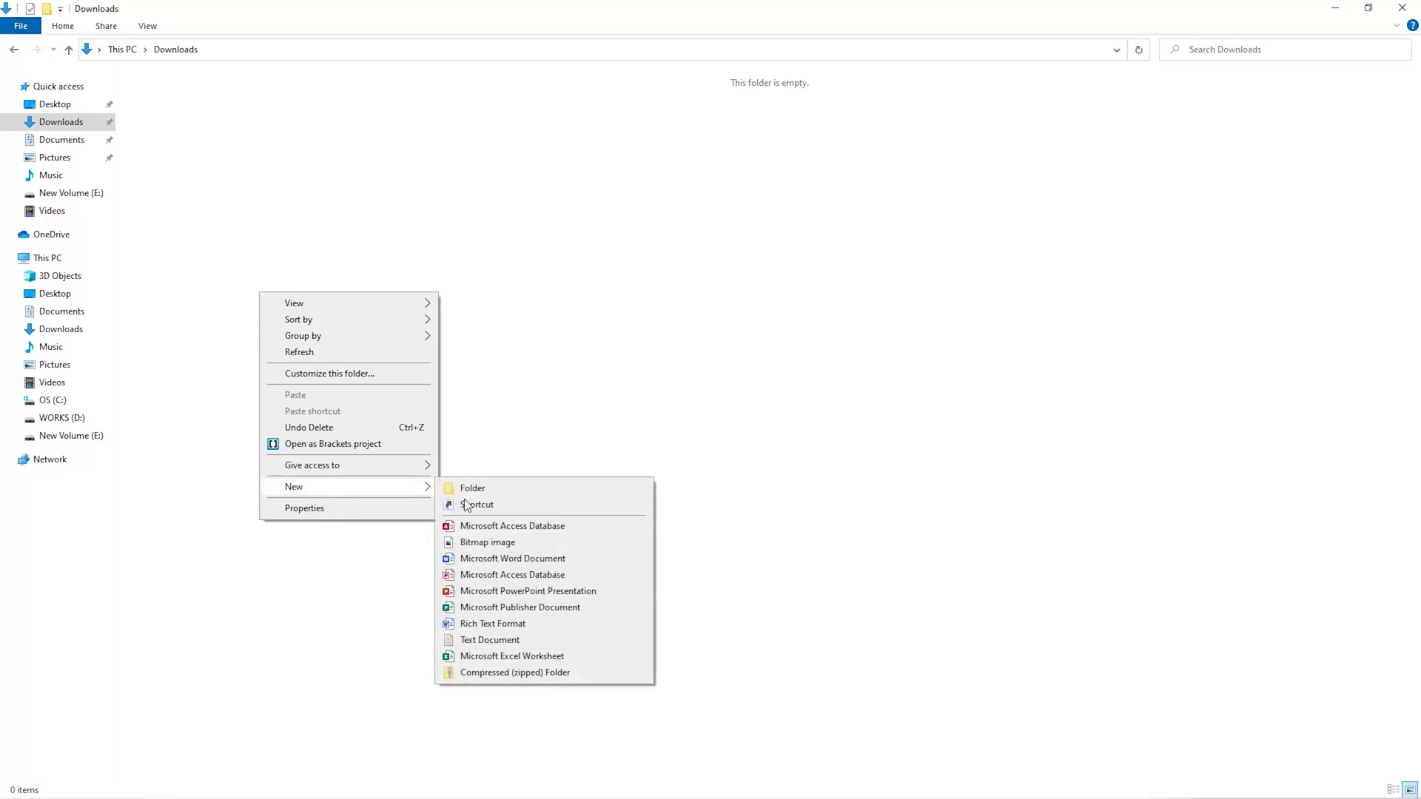
click(506, 492)
text(Miner)
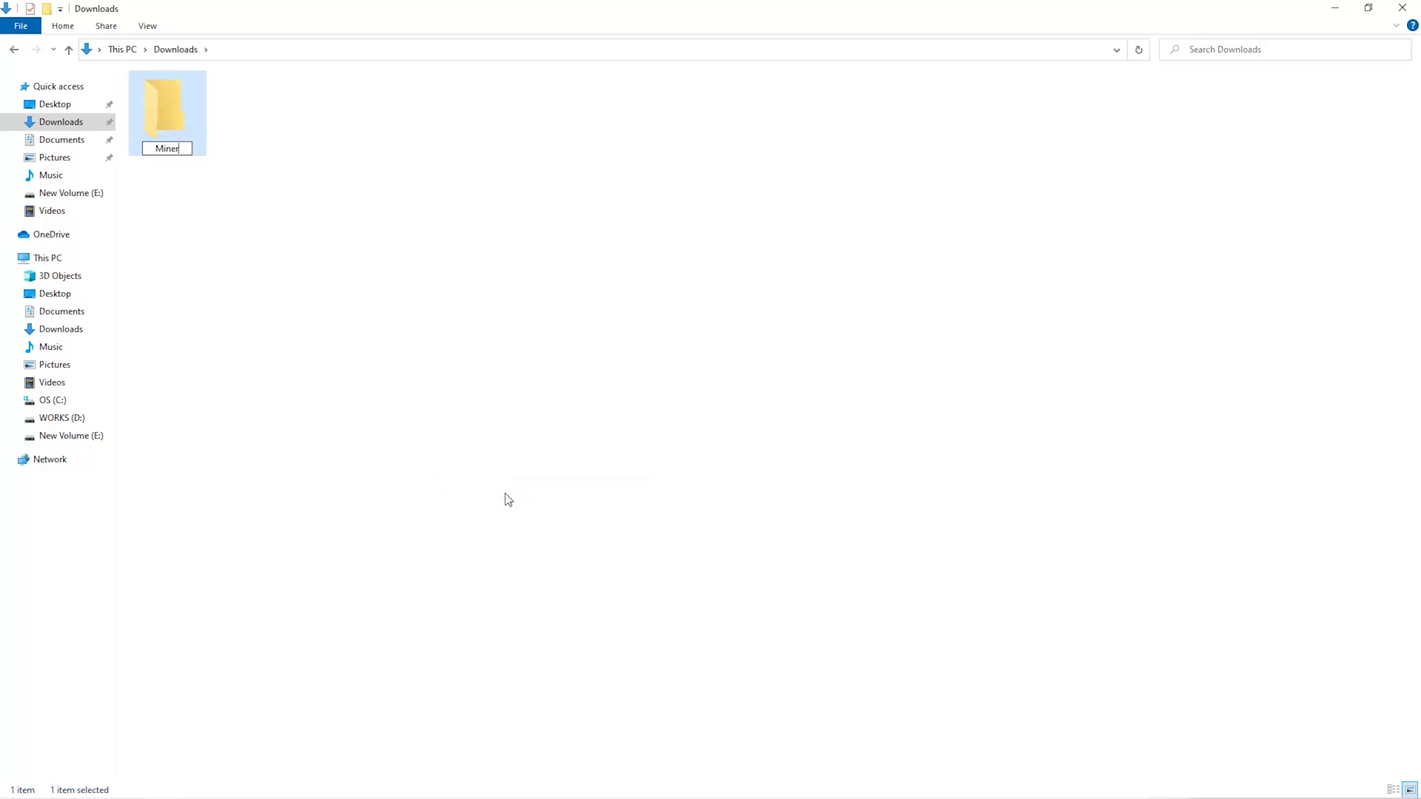
key(Return)
- Launch Windows Security from a Start search for 'secu'
key(super)
text(secu)
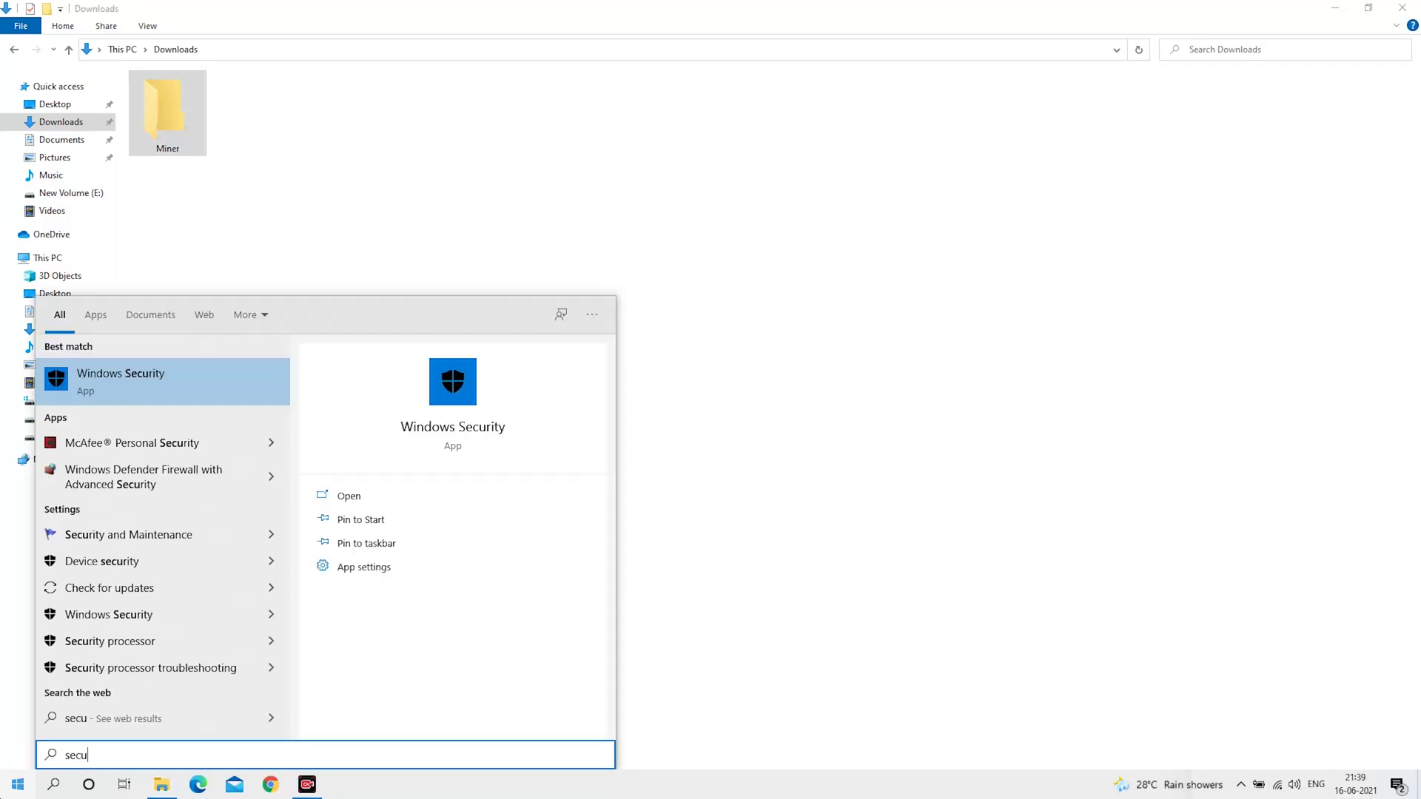
key(Return)
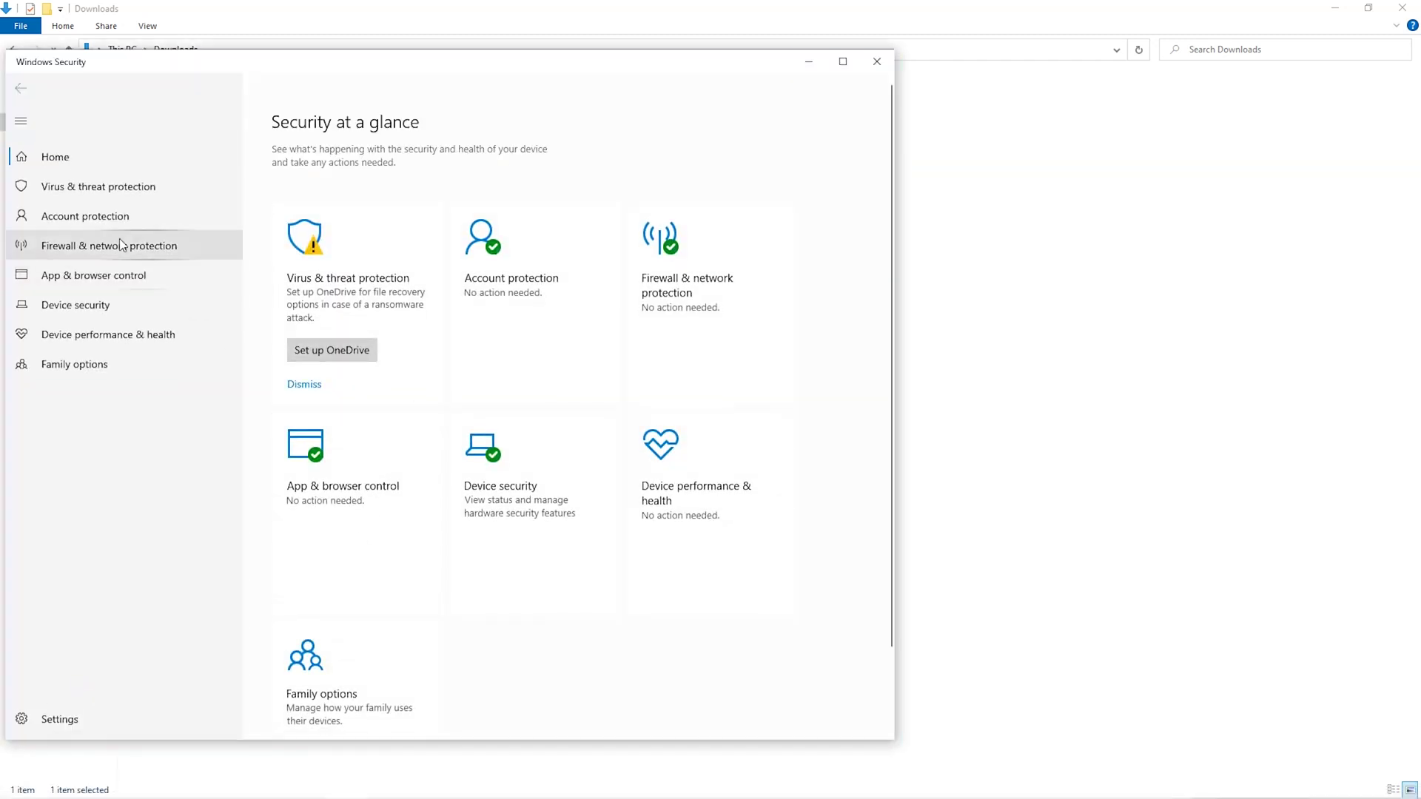
- Add Downloads\Miner as a folder exclusion in Virus & threat protection settings
click(109, 184)
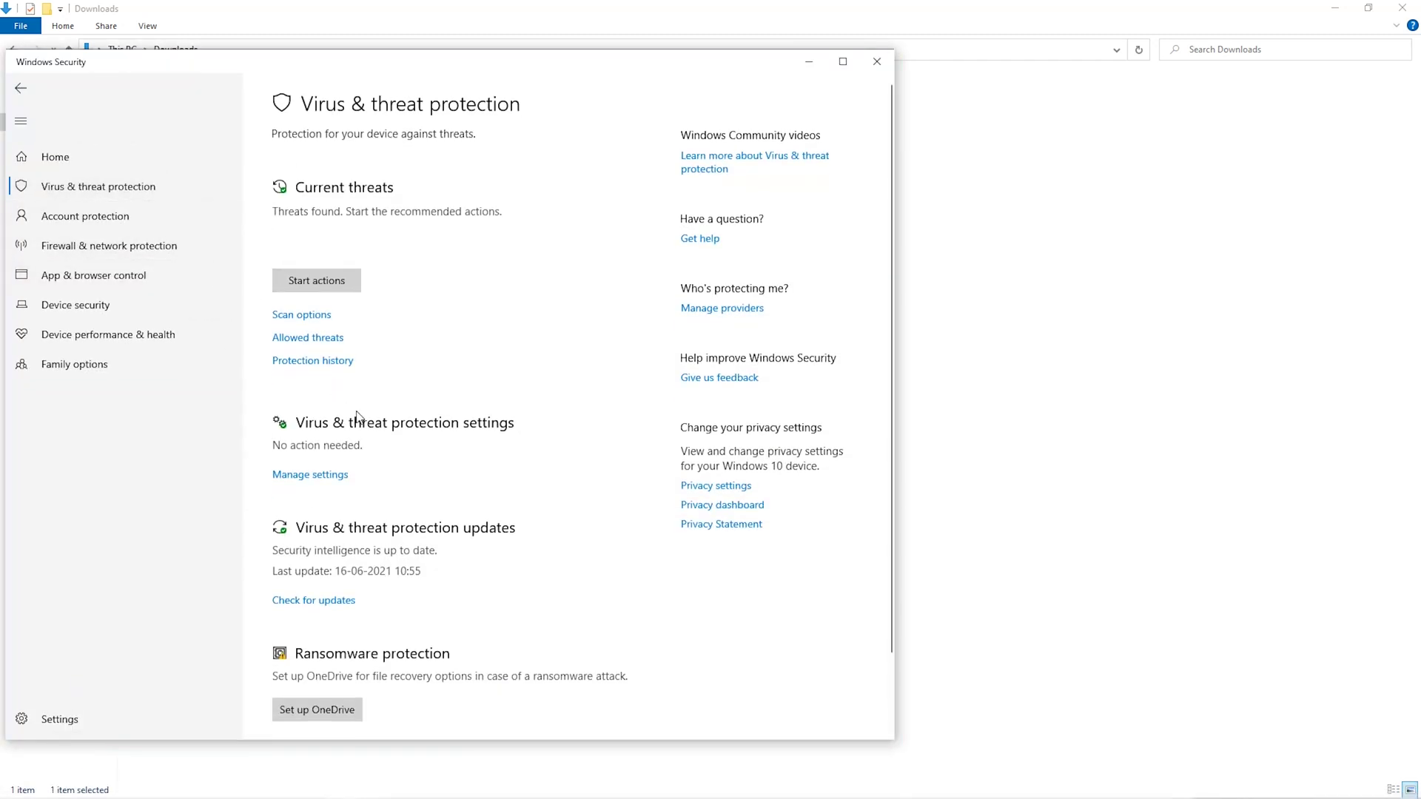
scroll(351, 411, down, 1)
click(335, 388)
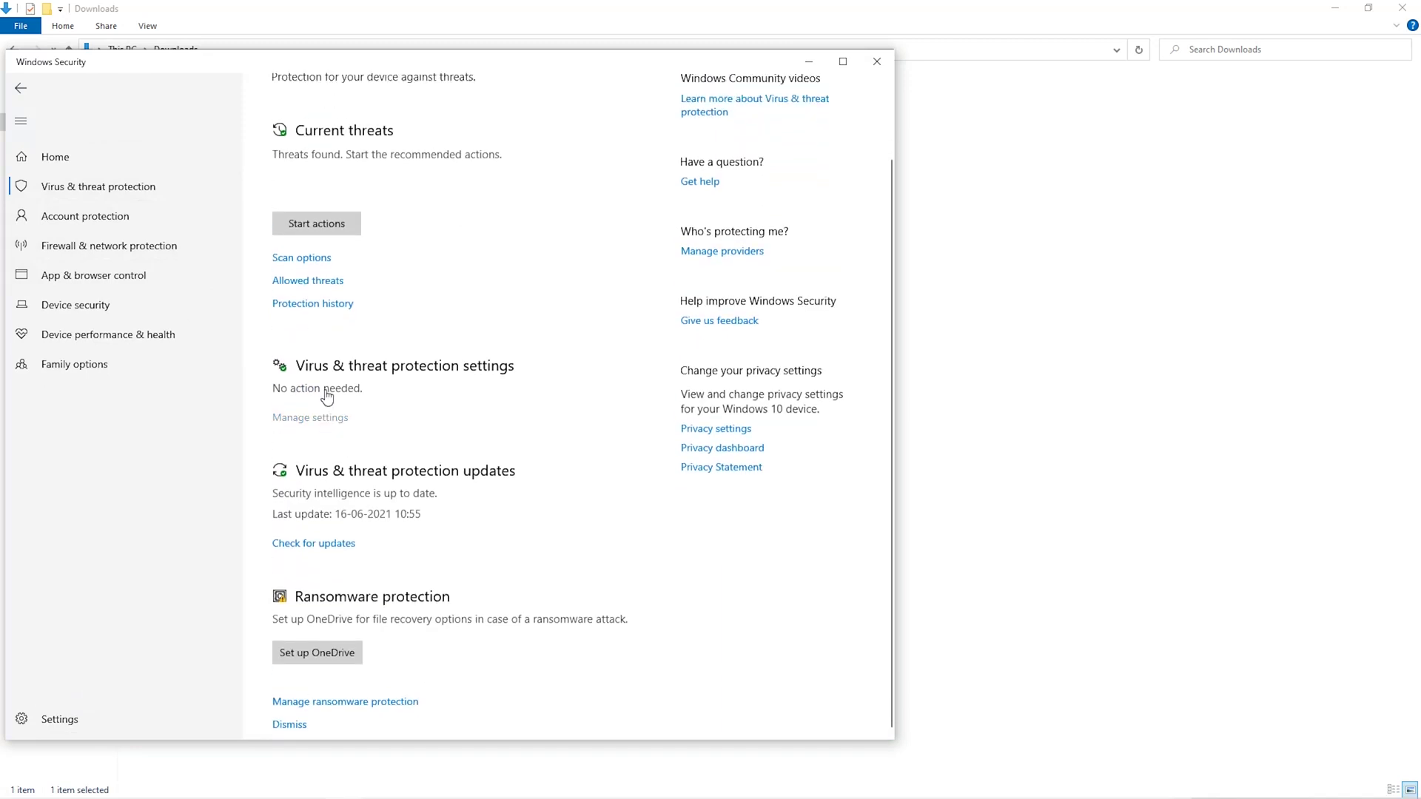
scroll(352, 493, down, 5)
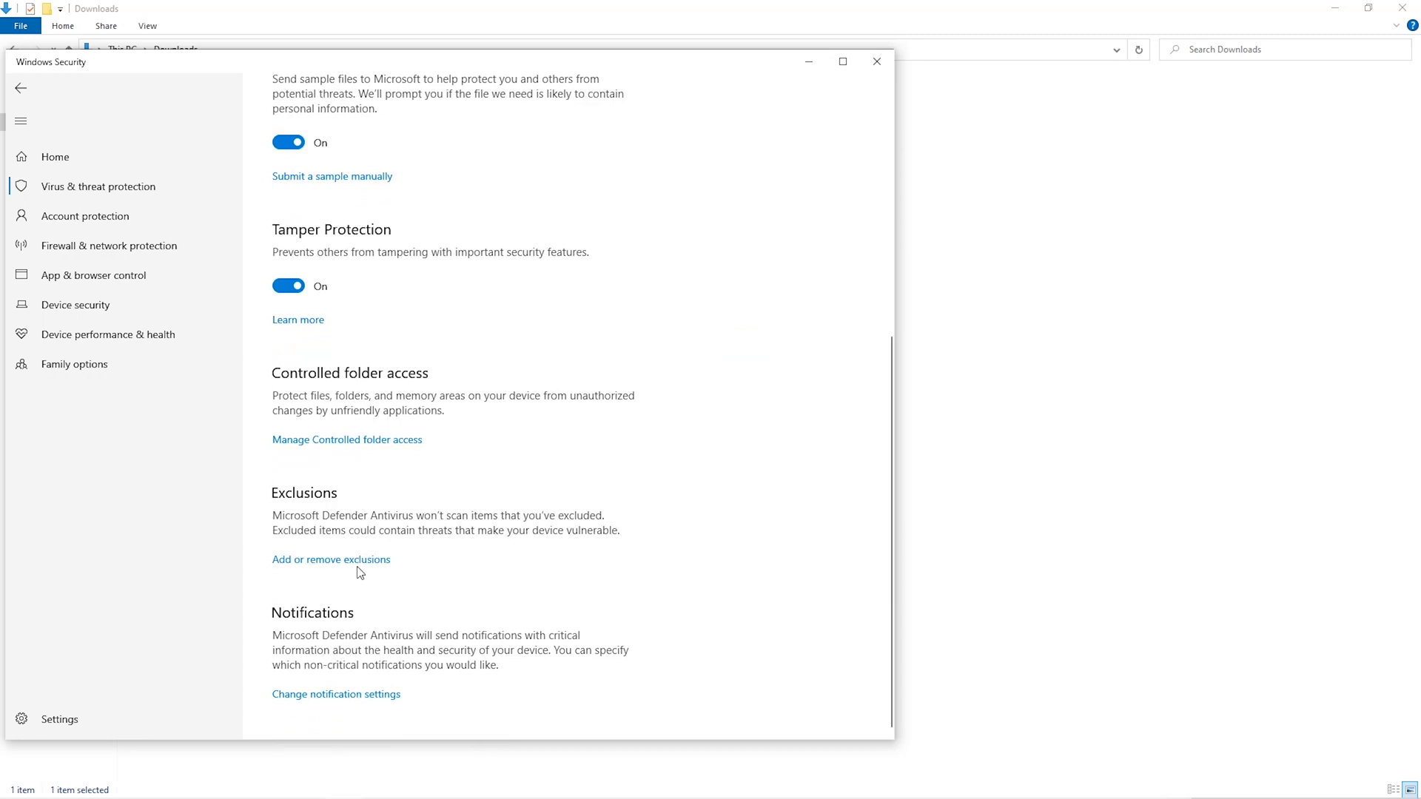
click(357, 562)
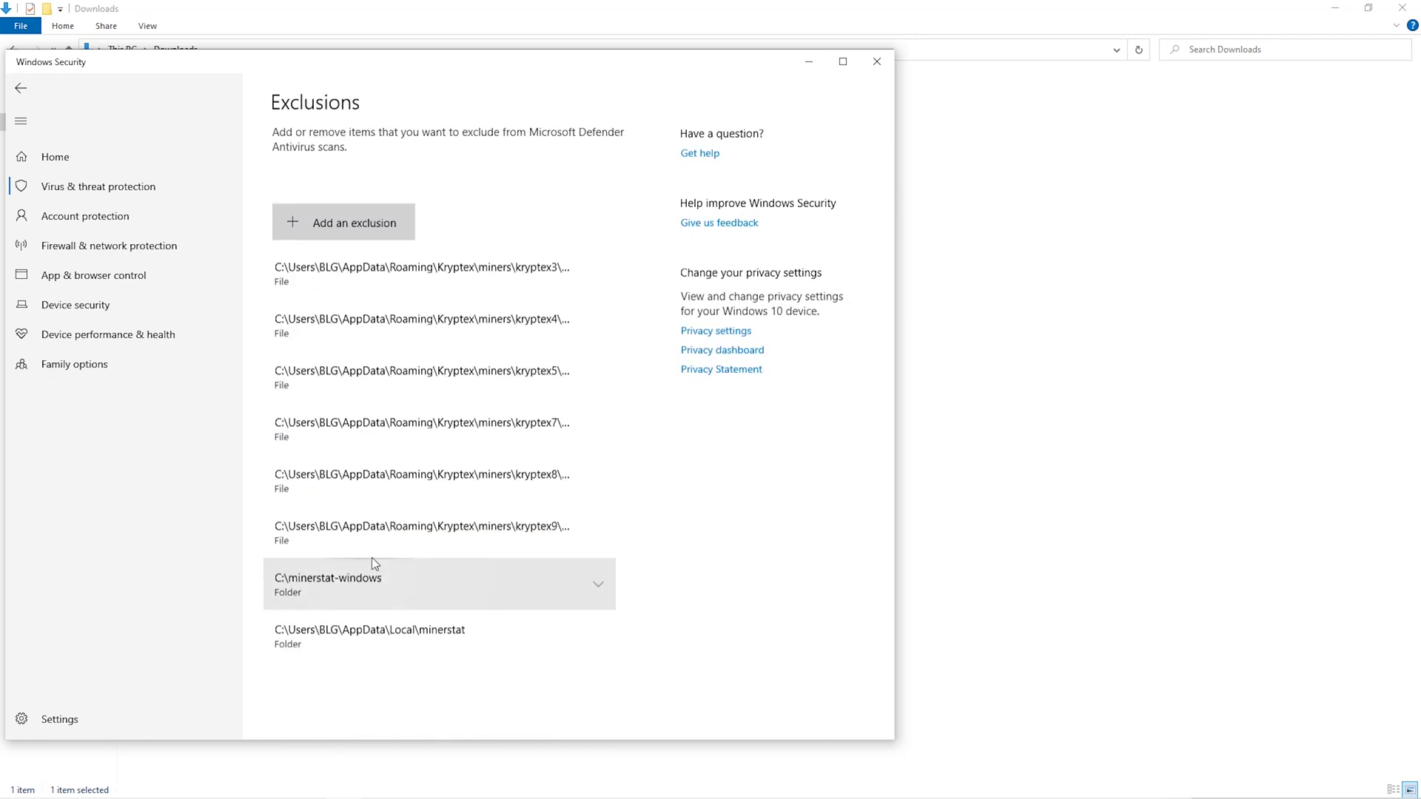
click(388, 231)
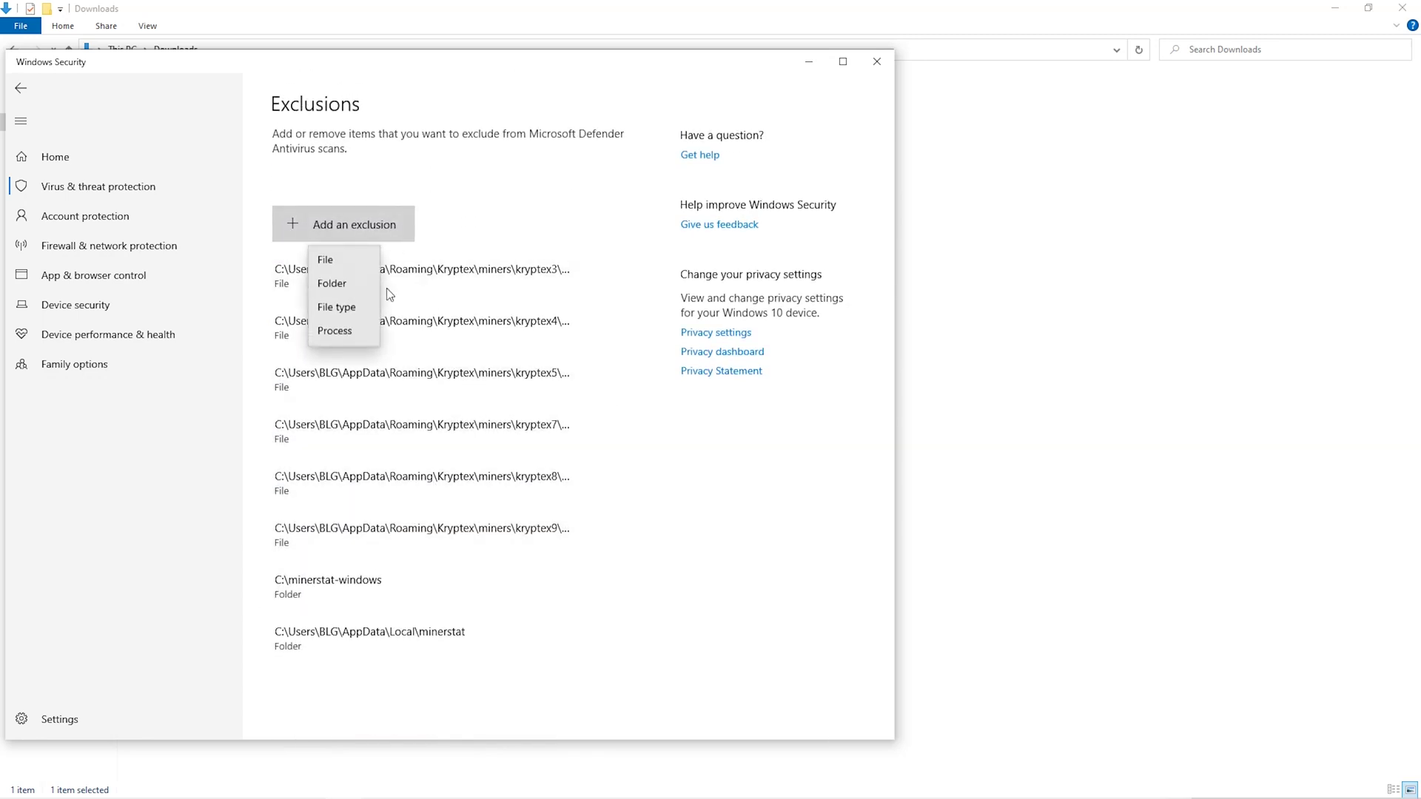
click(346, 286)
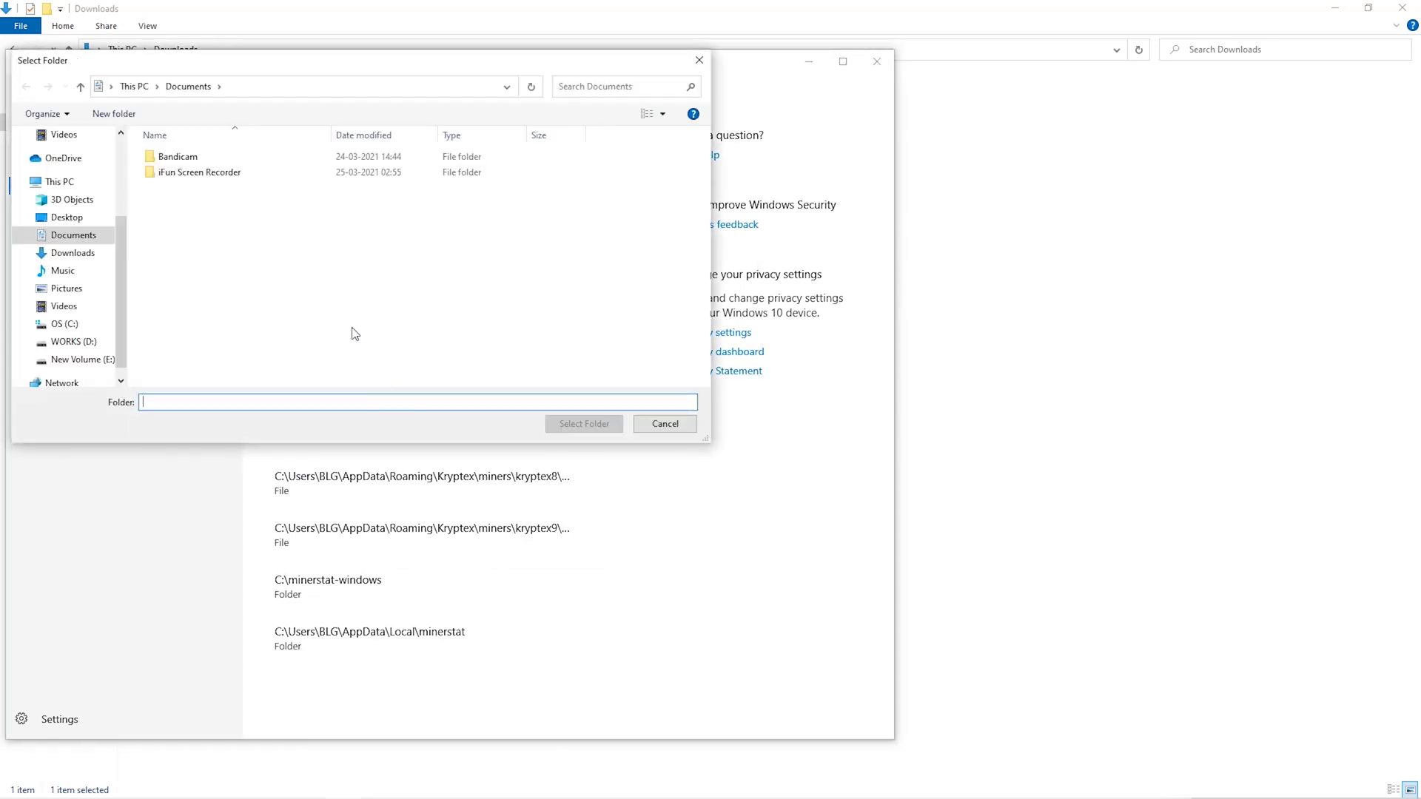
click(72, 271)
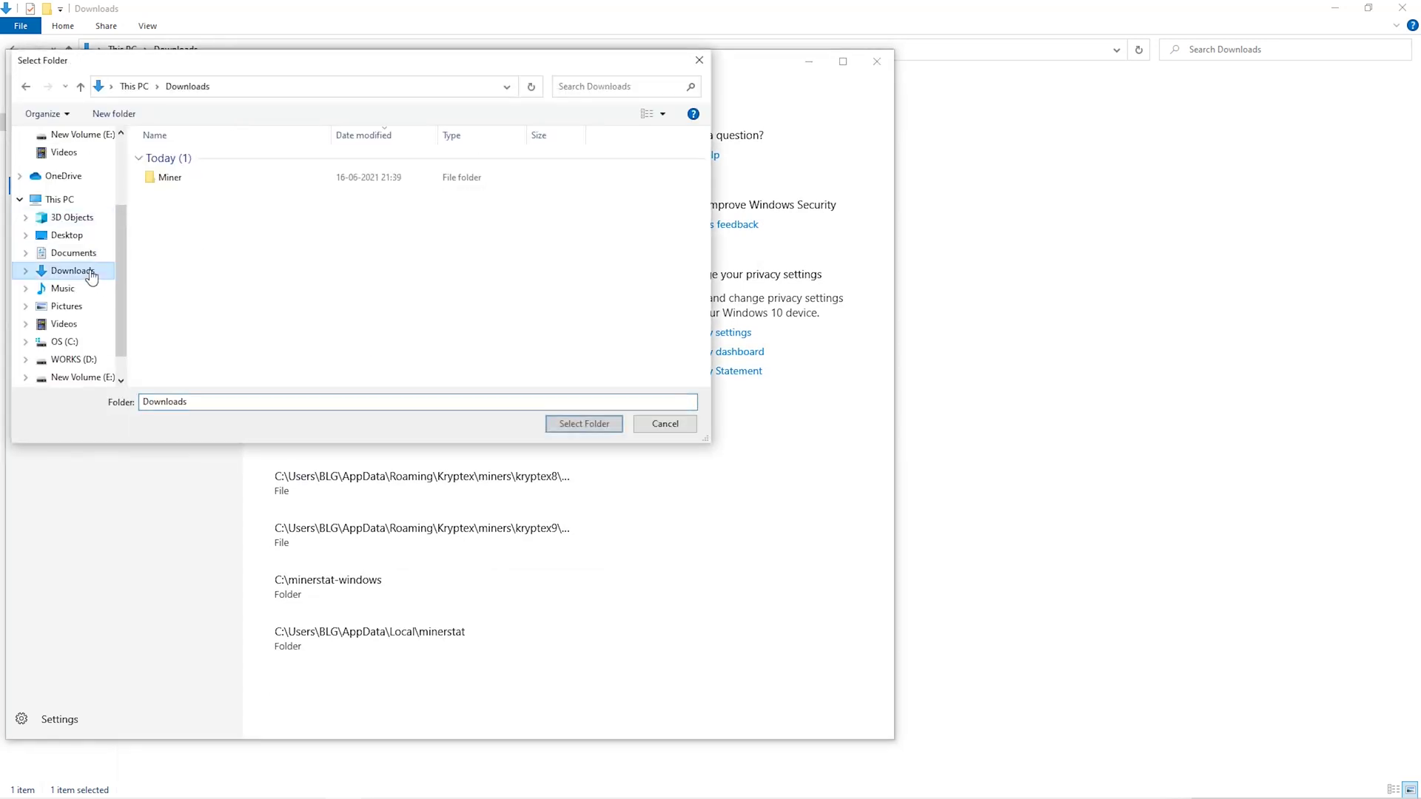
click(415, 182)
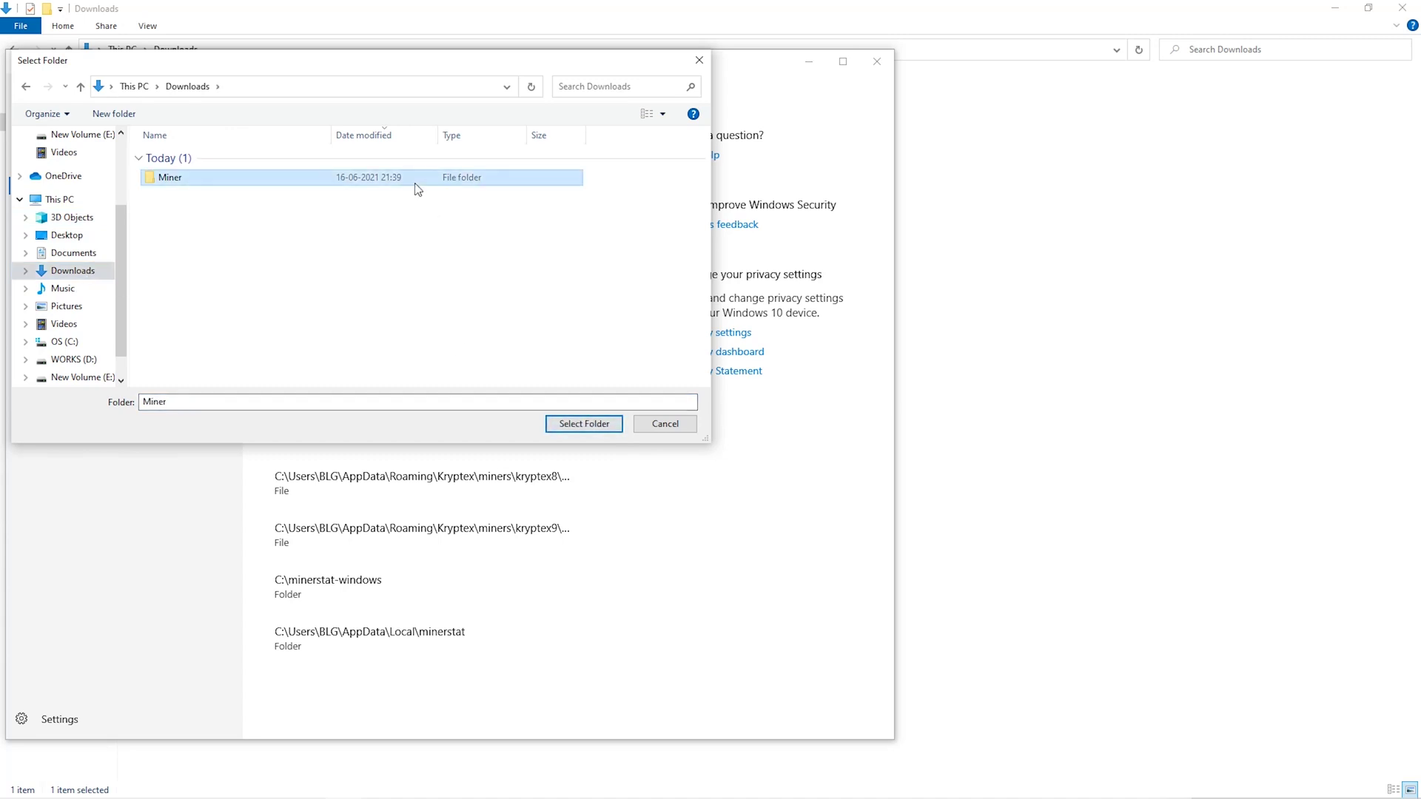
click(567, 429)
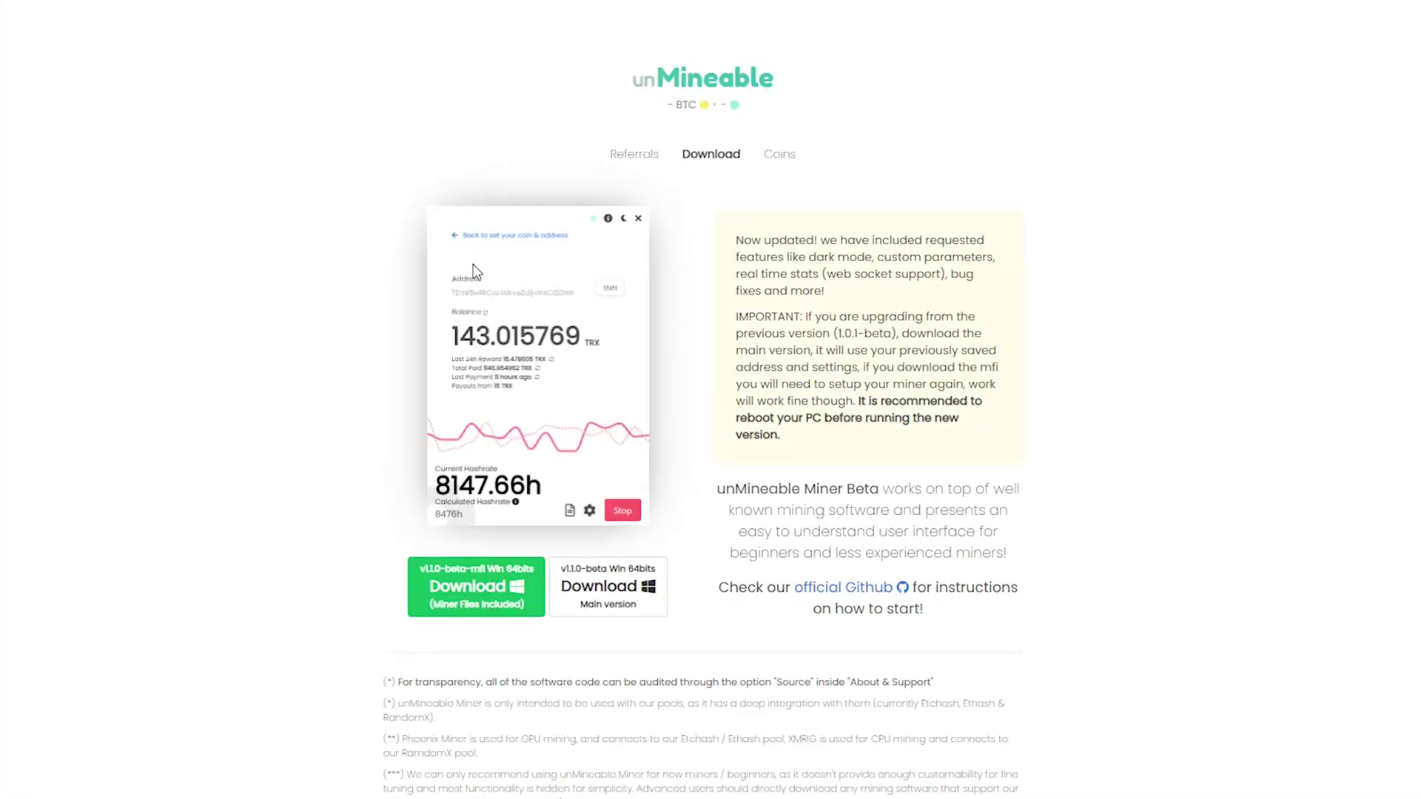
- Save the v1.1.0-beta-mfi Win 64bits zip into the Downloads\Miner folder
click(489, 594)
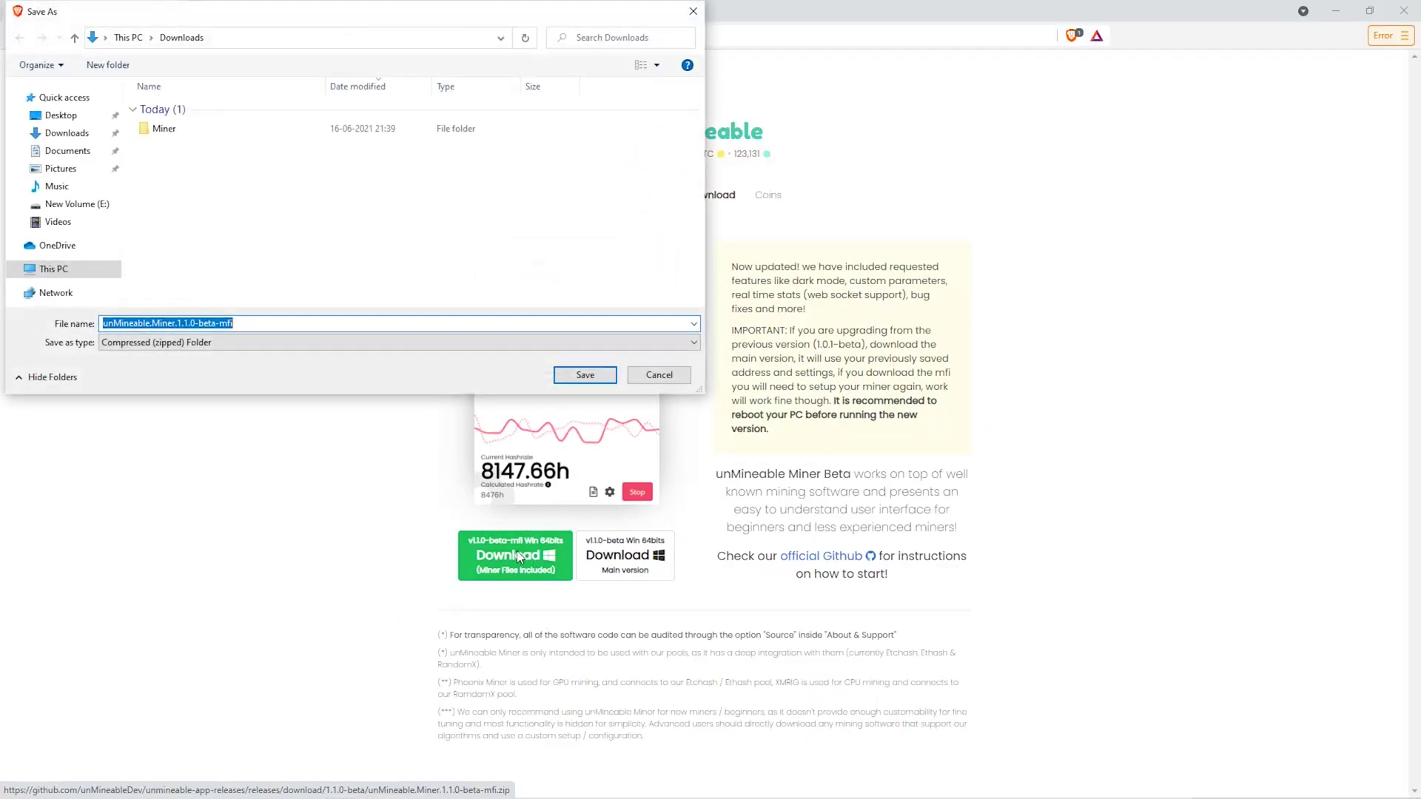
click(250, 130)
double_click(251, 130)
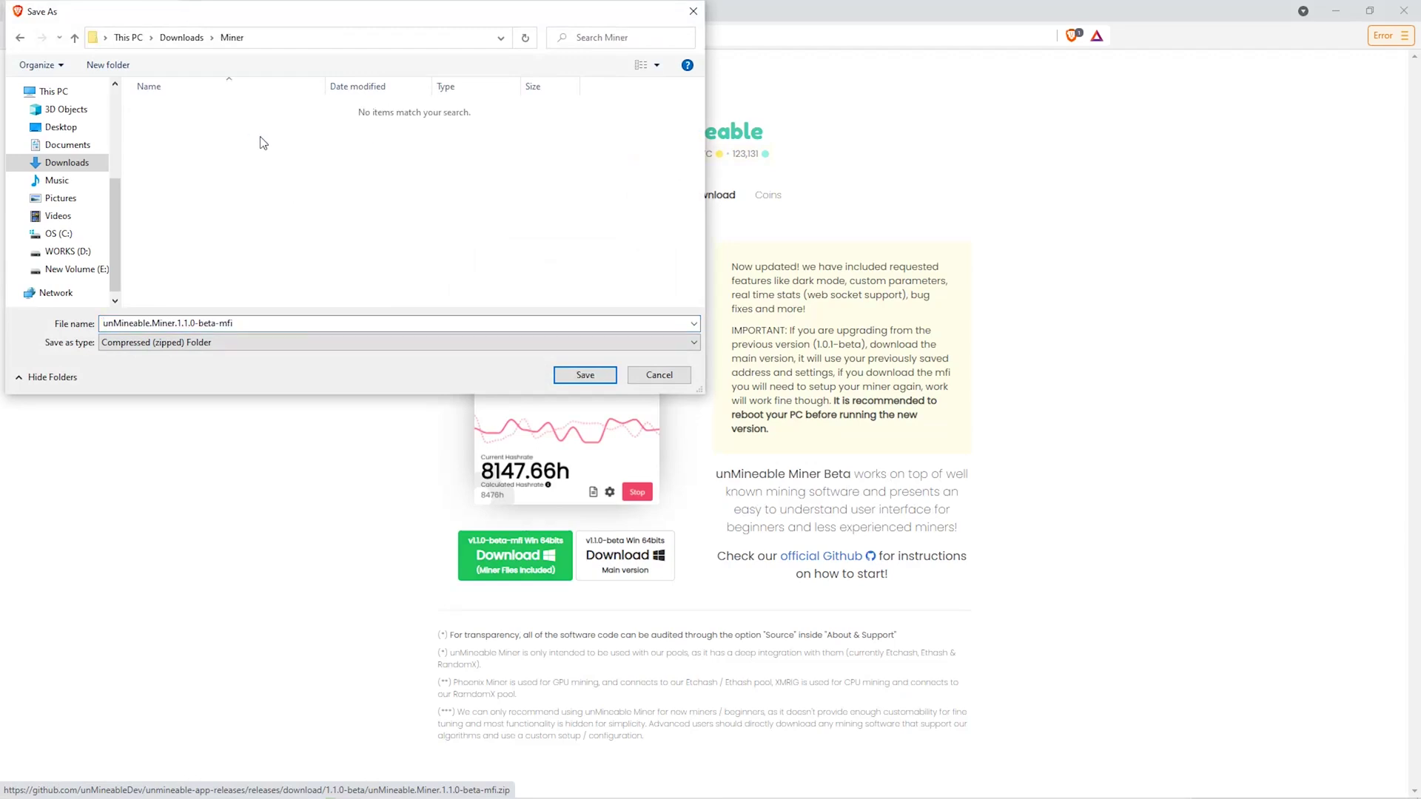
click(612, 378)
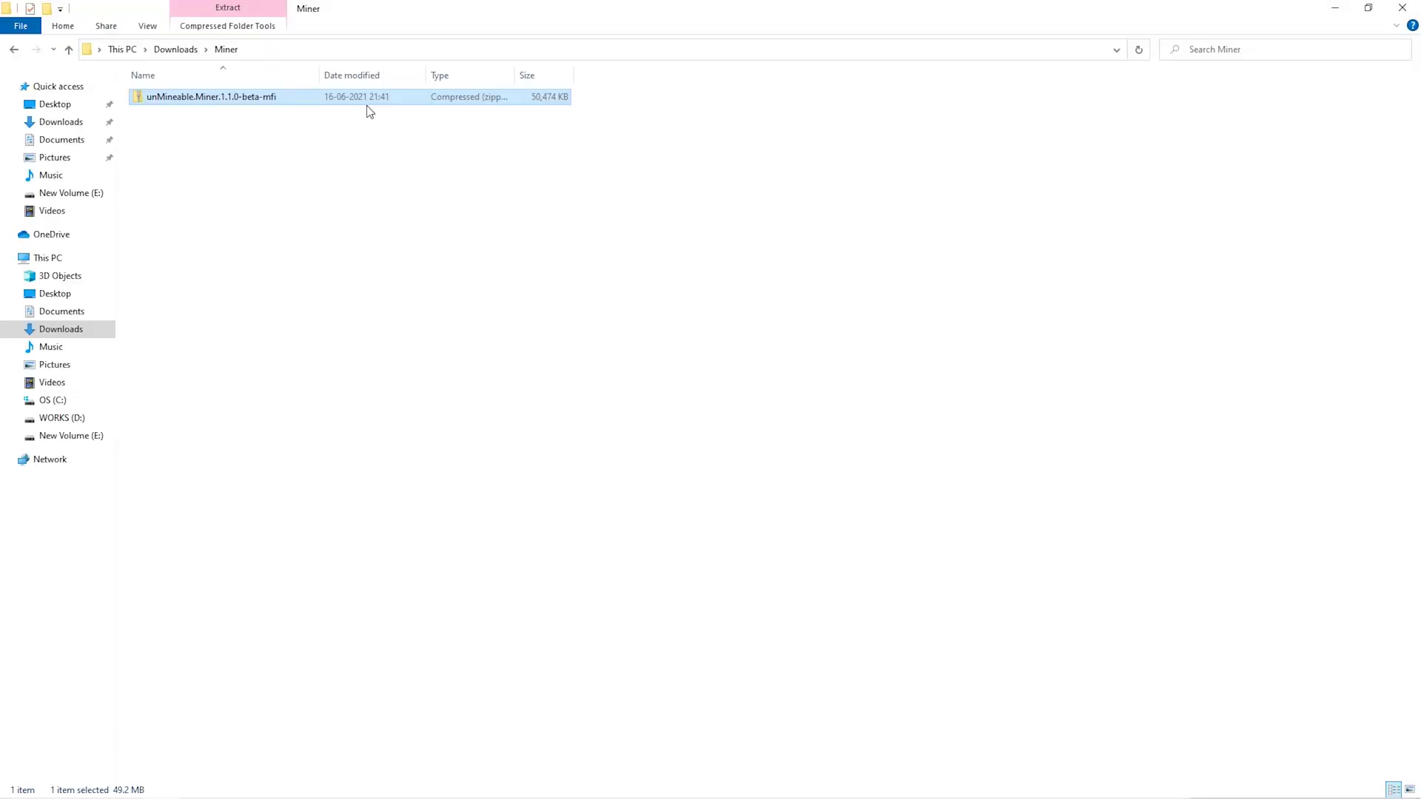
- Extract the unMineable Miner 1.1.0-beta-mfi zip here with 7-Zip and run the miner
right_click(368, 107)
mouse_move(438, 197)
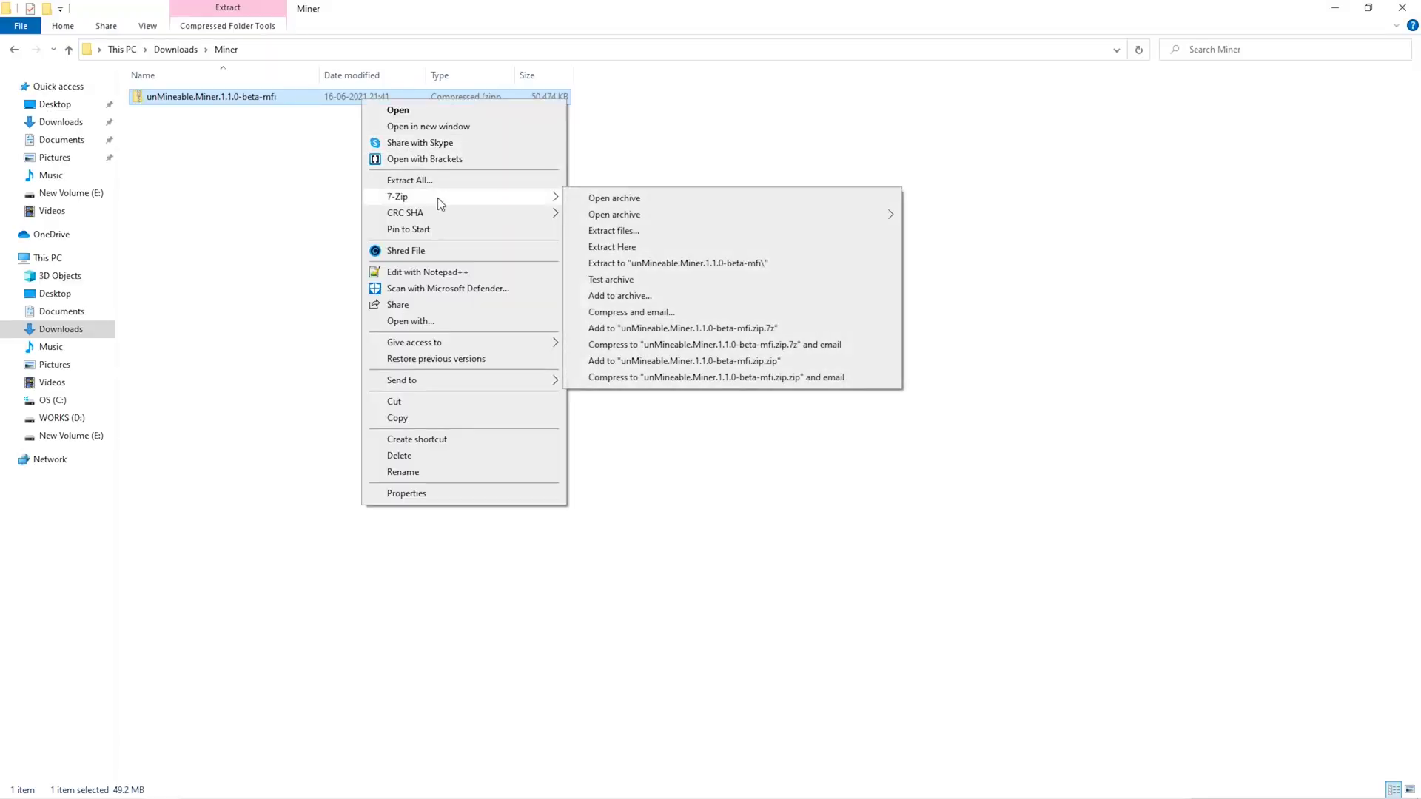
click(638, 254)
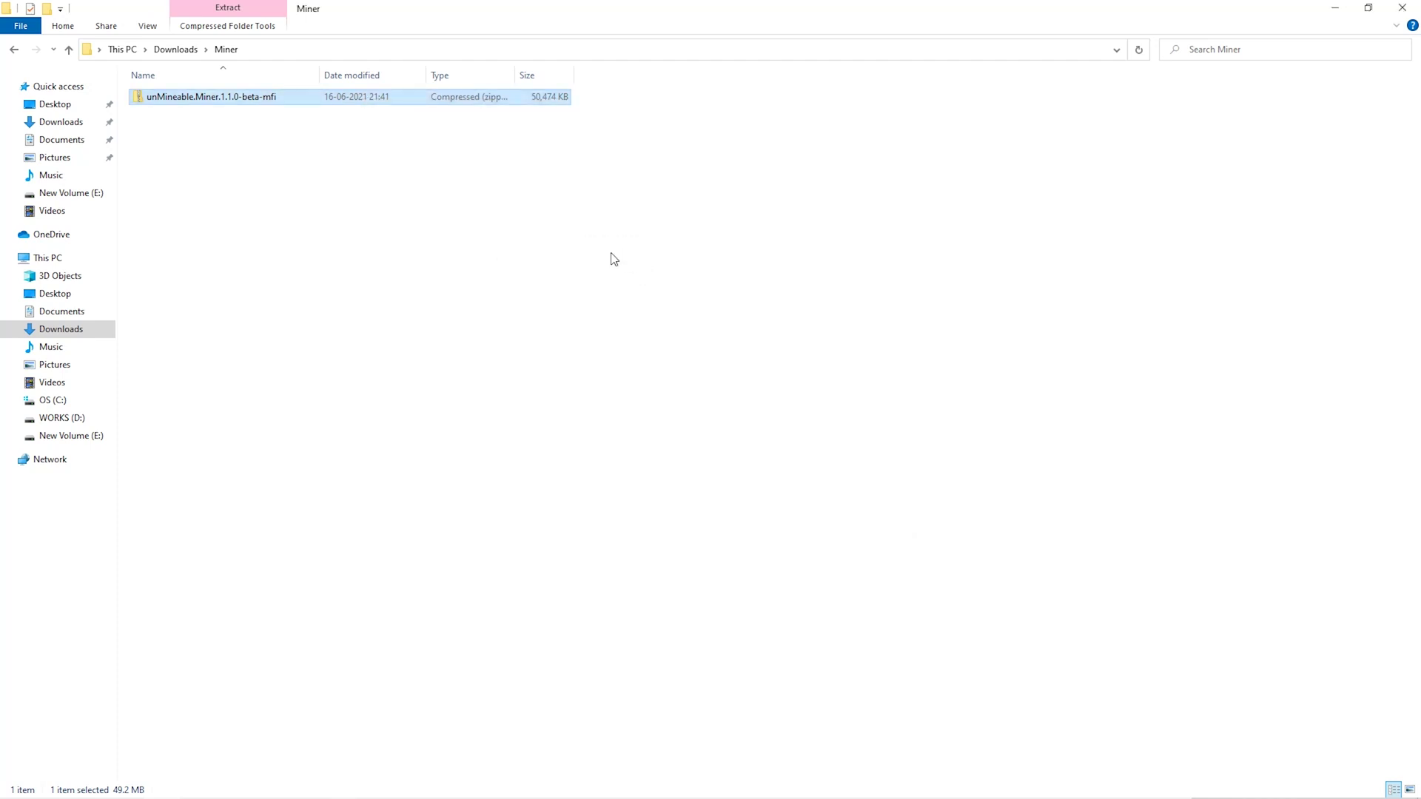
double_click(349, 100)
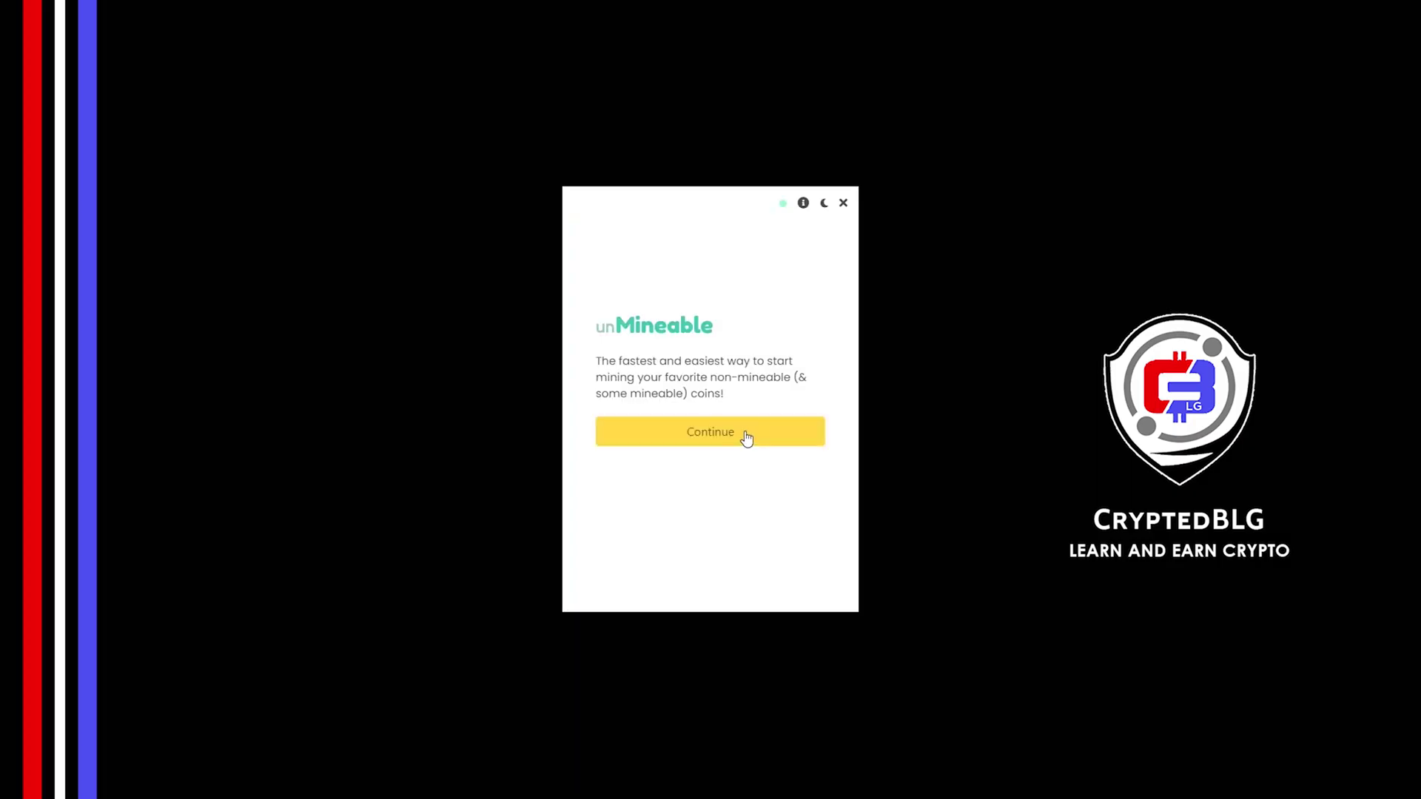
- Pass the welcome screen and pick Graphics Card (GPU) over CPU as mining hardware
click(746, 436)
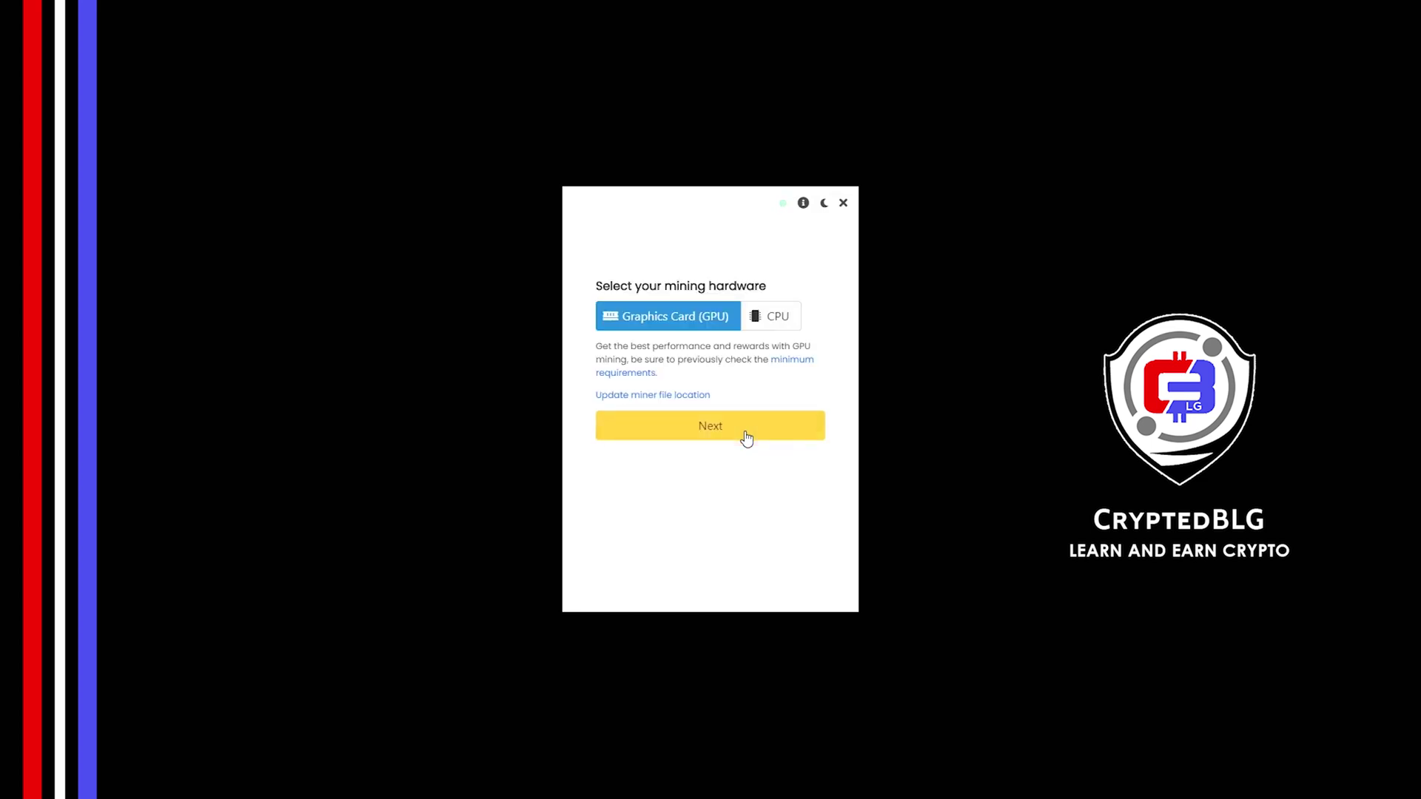
click(766, 326)
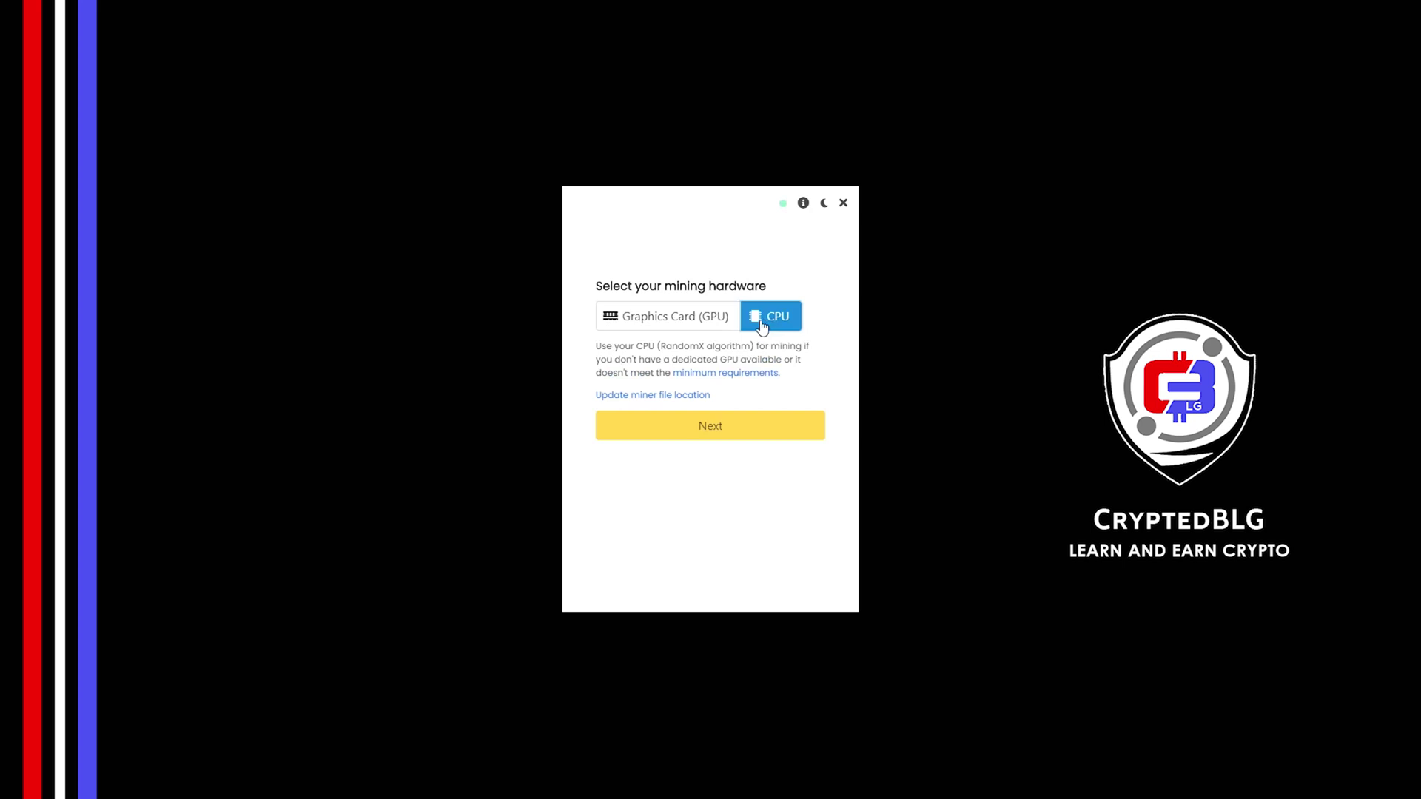
click(685, 327)
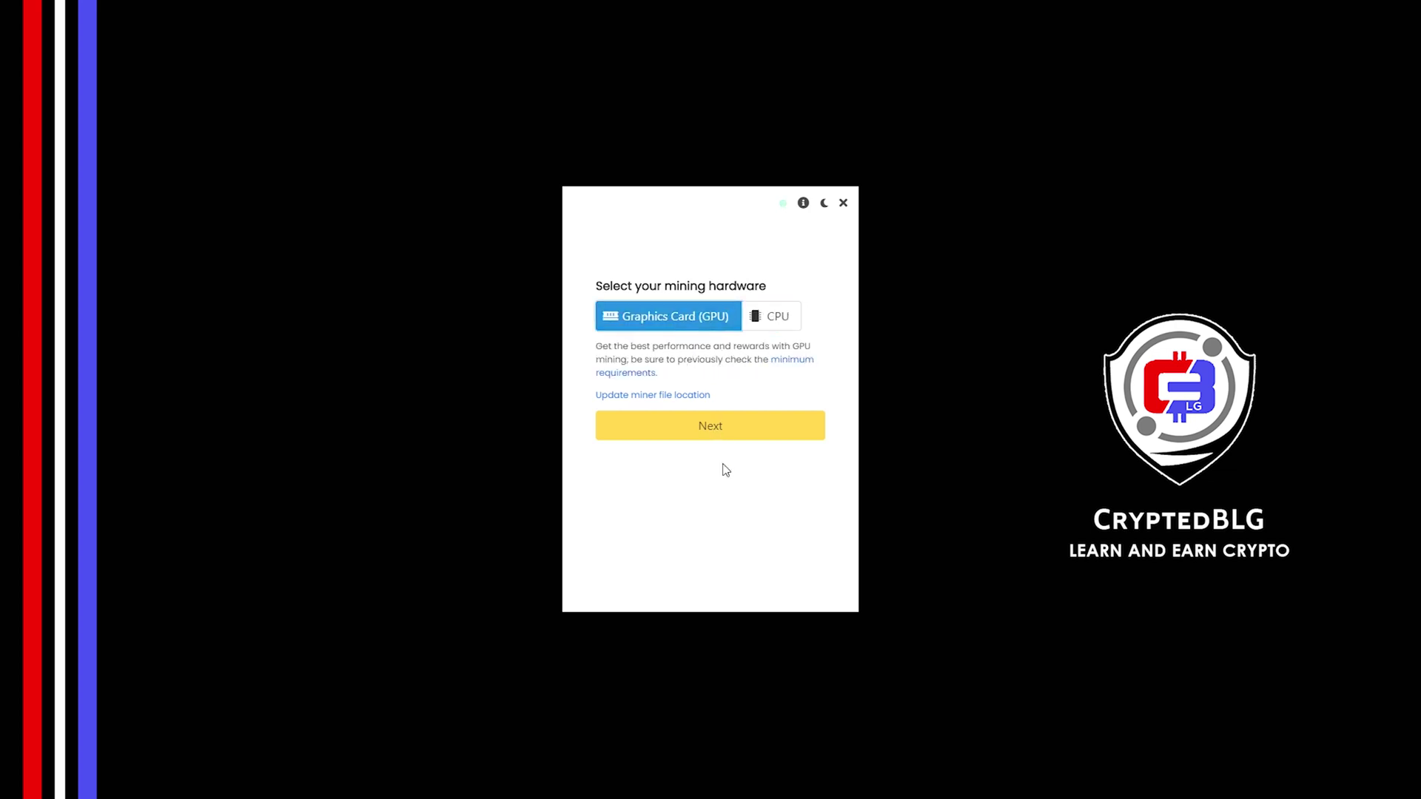
click(675, 433)
- Search 'vi' in the coin list and select Viacoin
click(657, 316)
text(via)
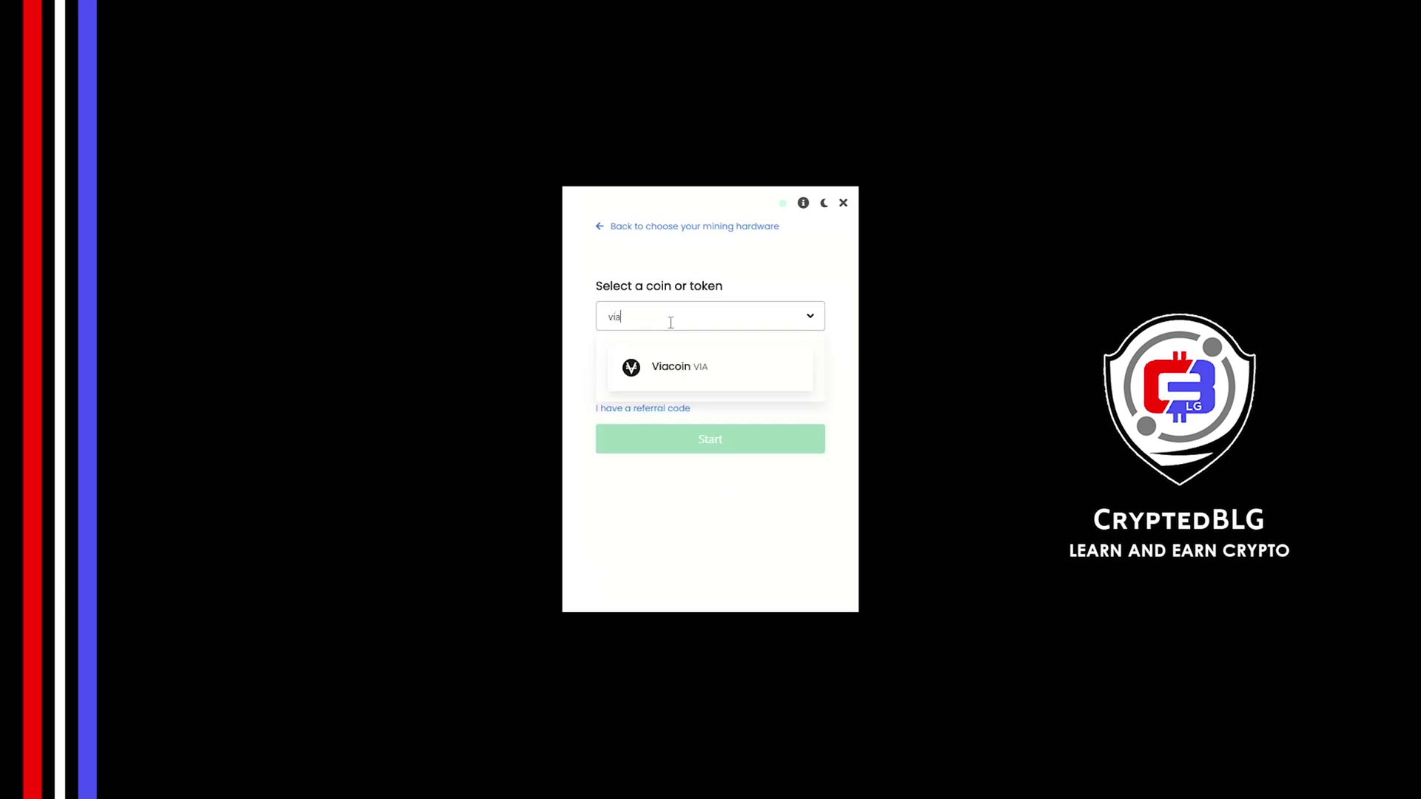
click(682, 367)
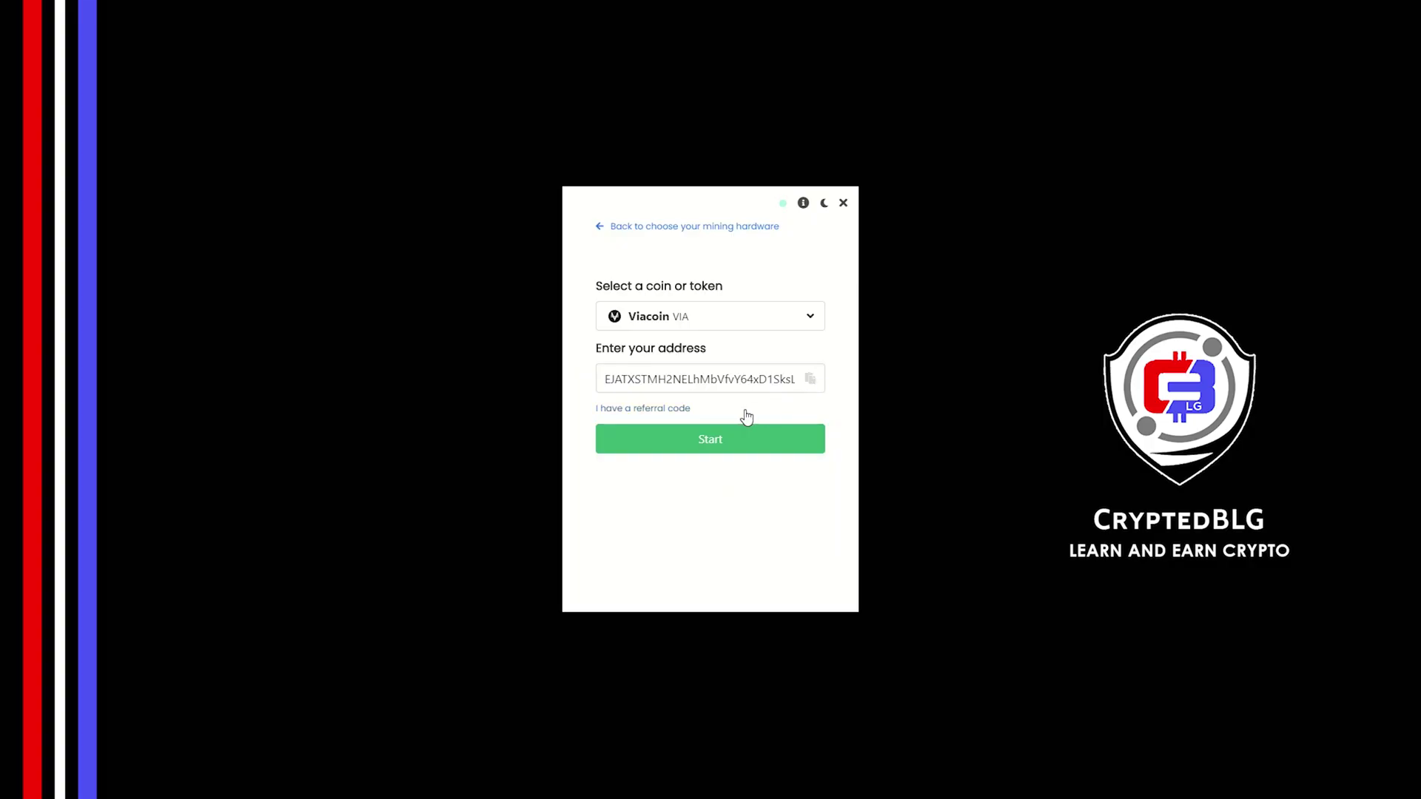
- Enter the referral code, start mining and allow the miner through the firewall
click(692, 412)
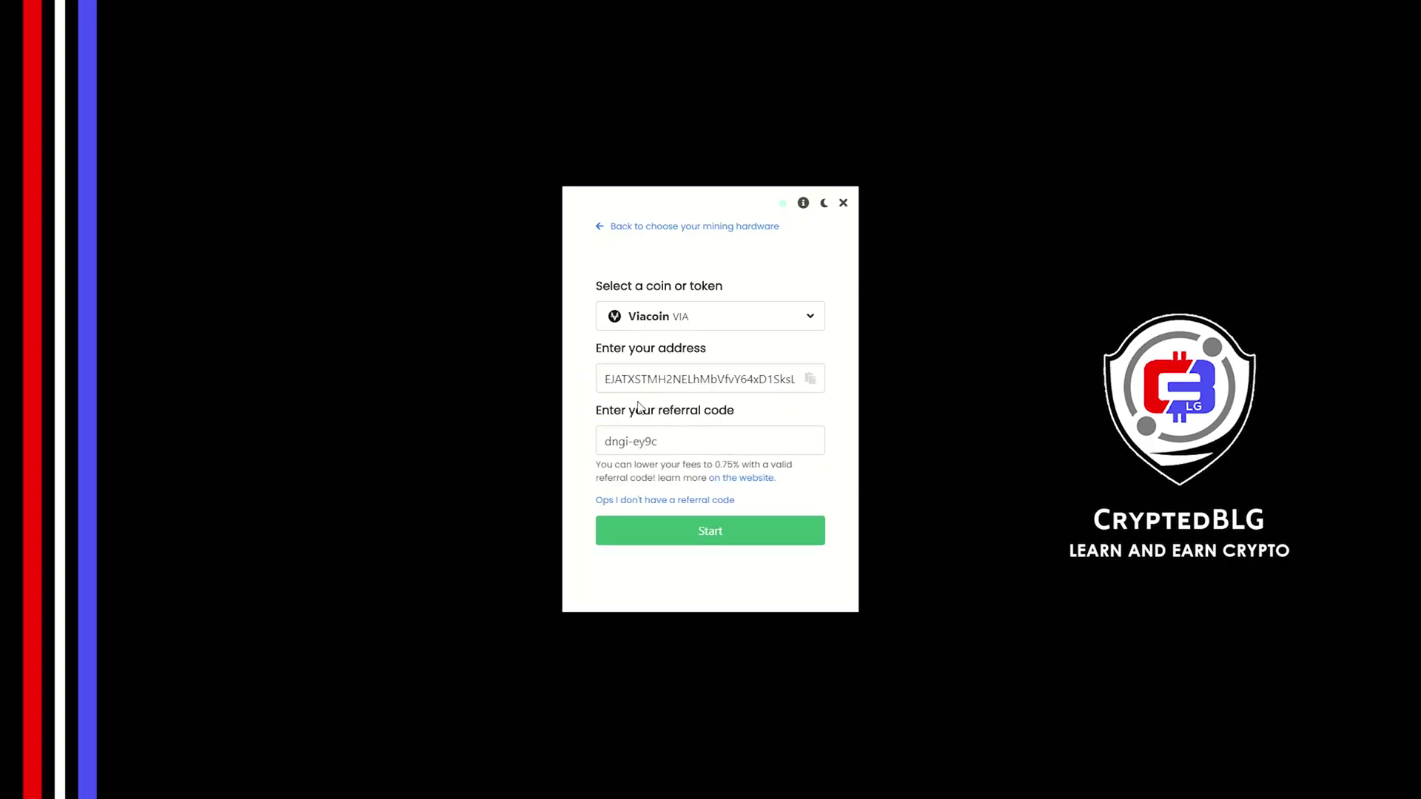
click(672, 440)
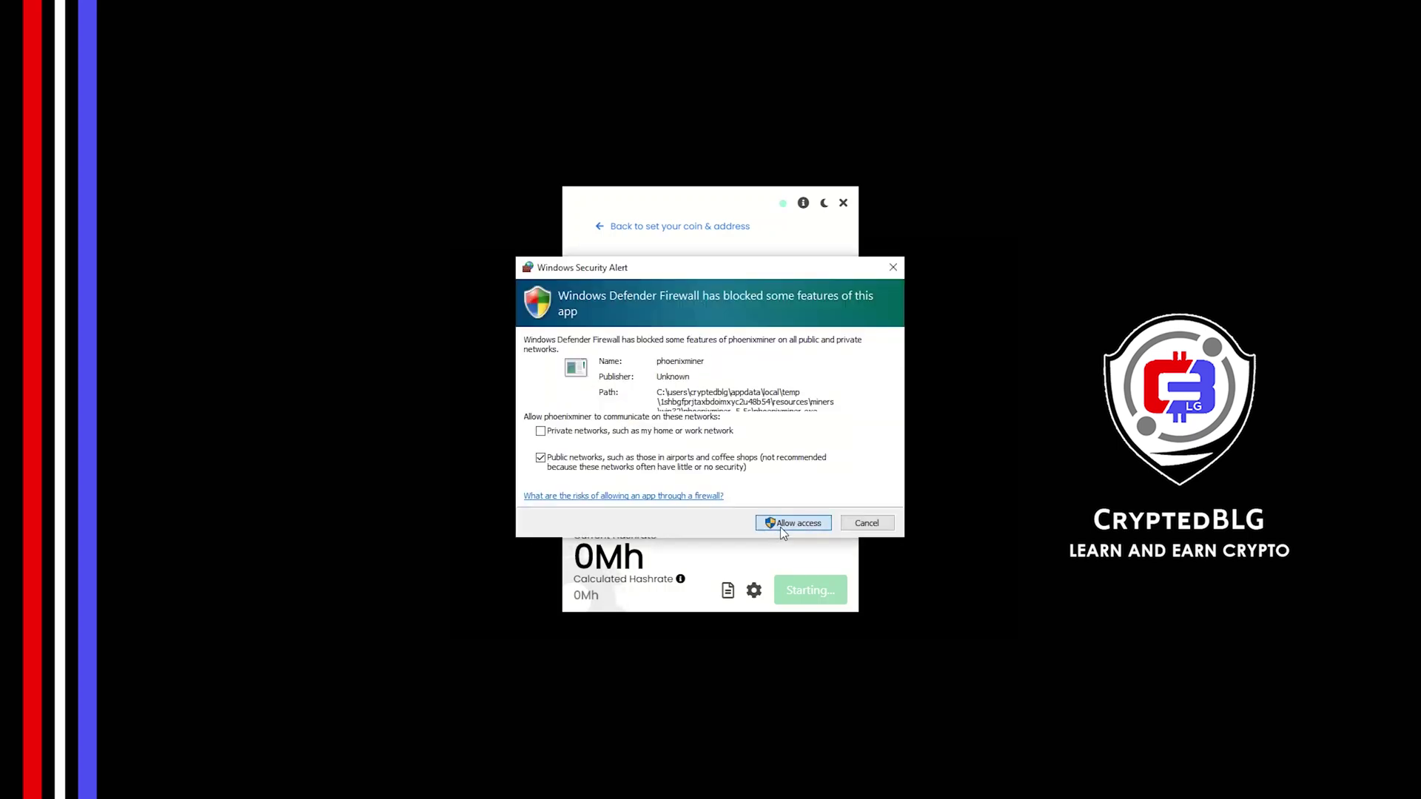
click(780, 523)
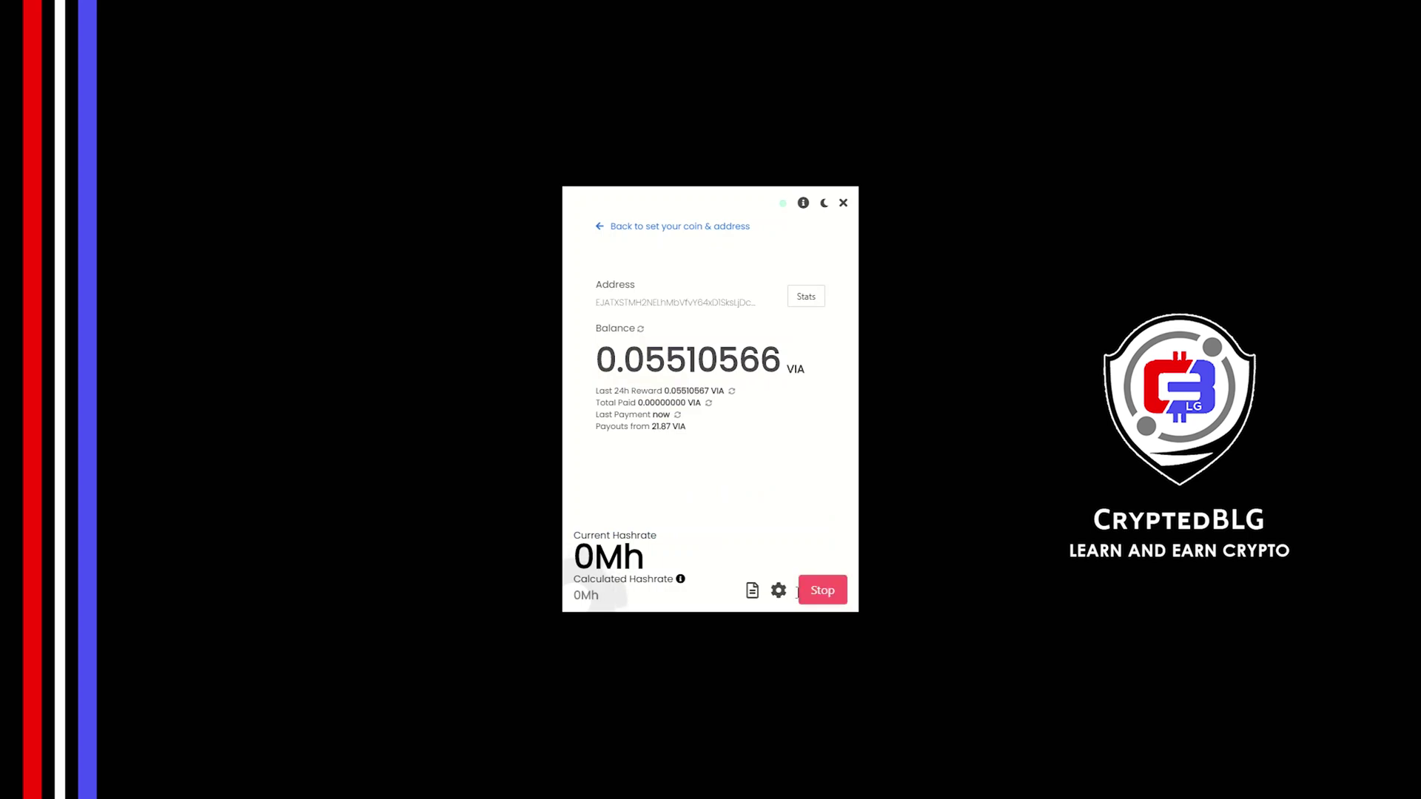
click(778, 590)
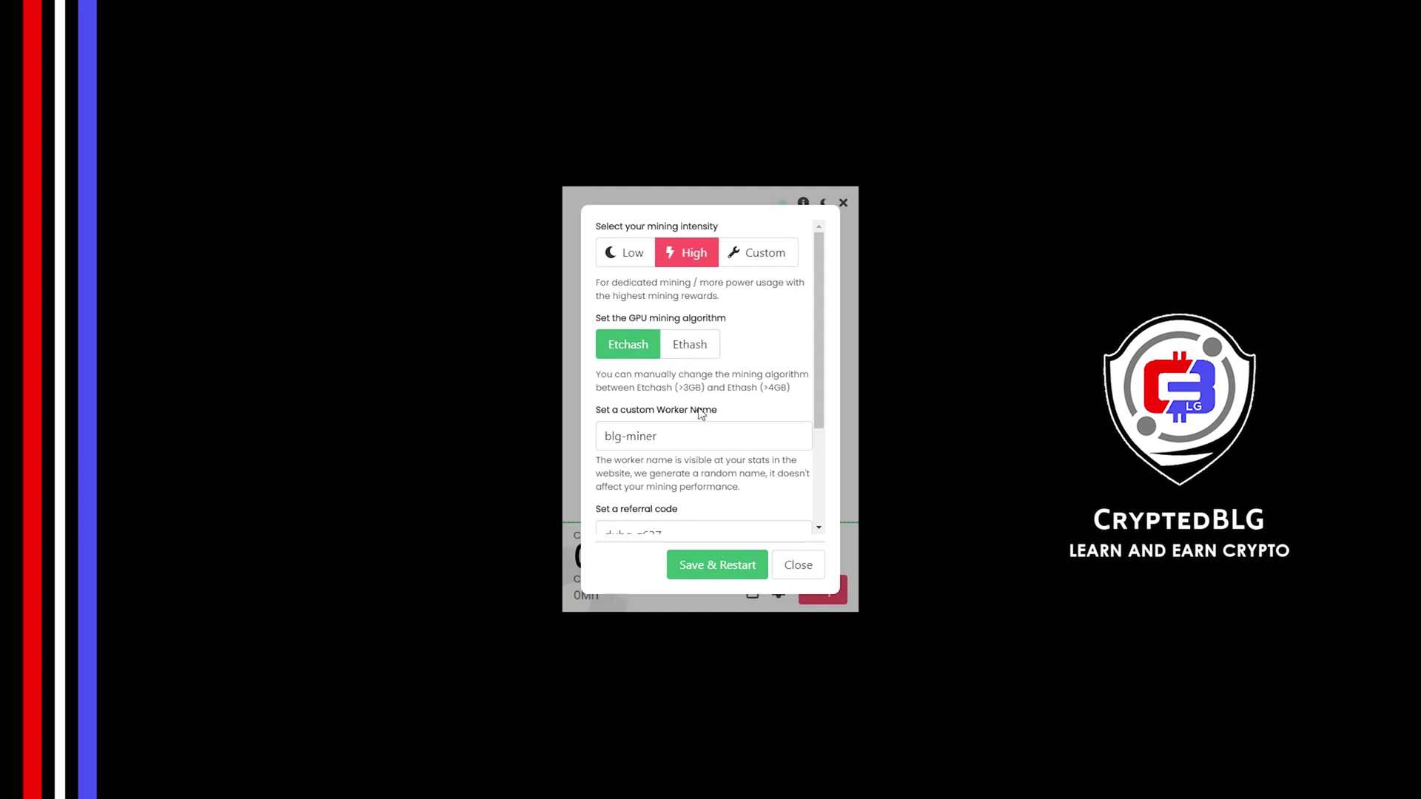
- Keep worker name blg-miner with High intensity and Etchash, then Save & Restart
drag(703, 429, 592, 451)
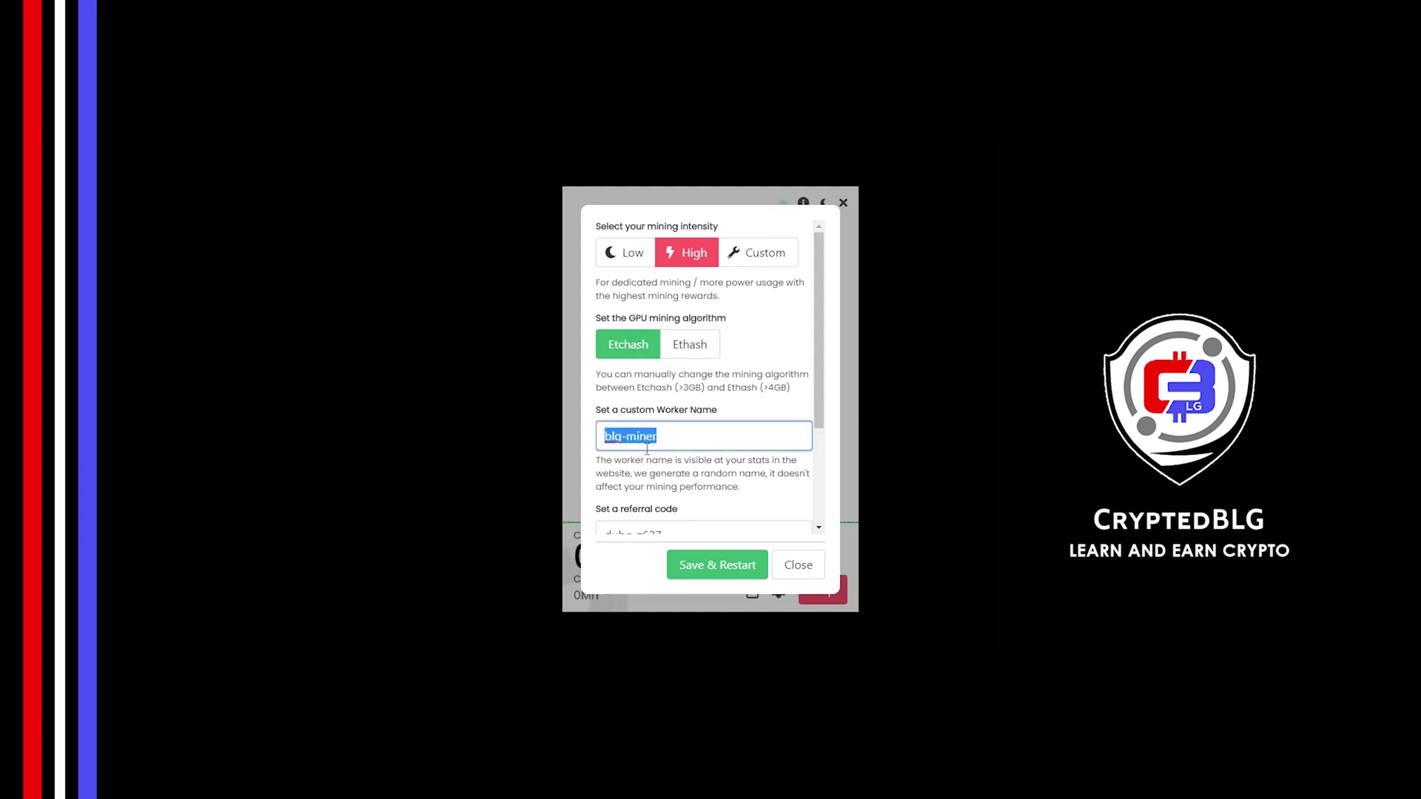
click(679, 468)
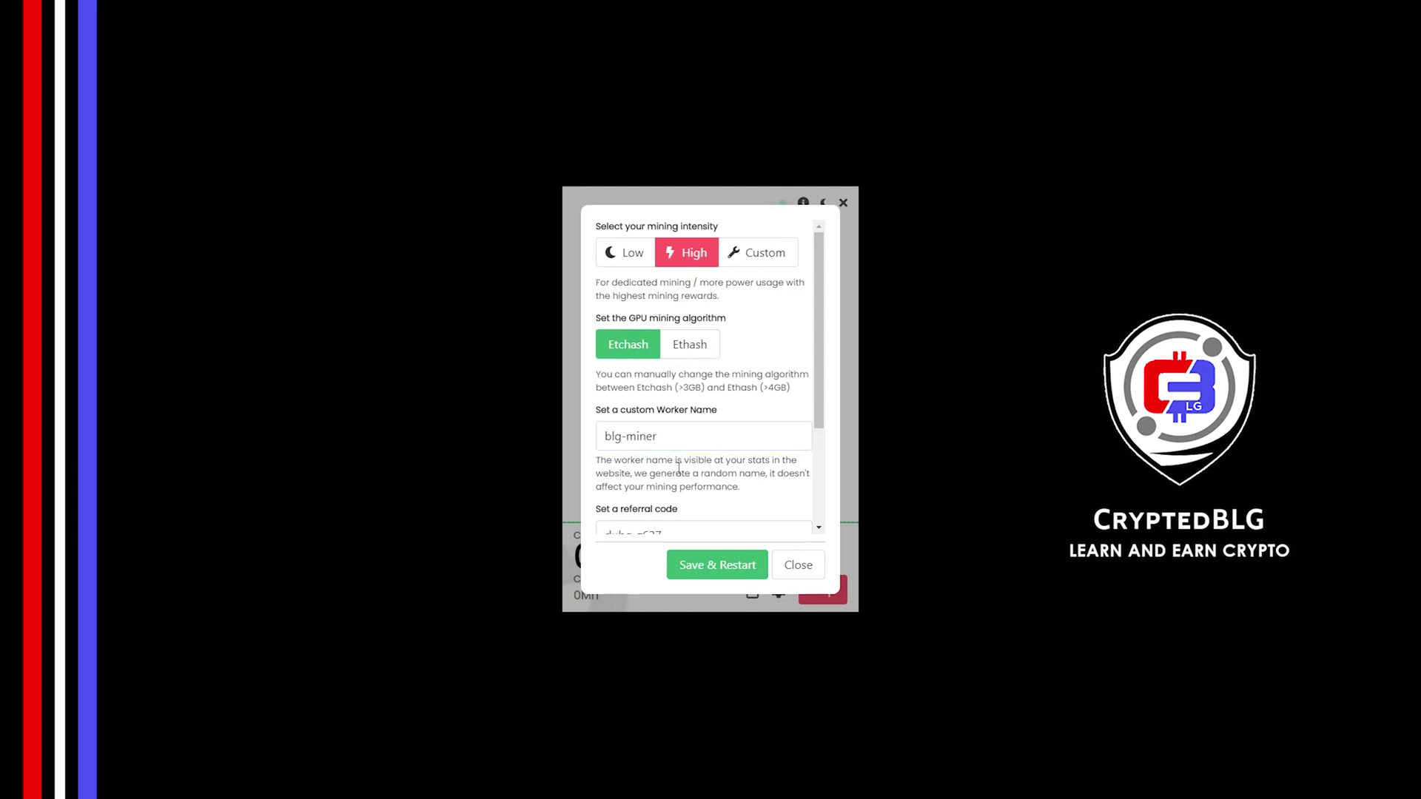
scroll(787, 409, down, 2)
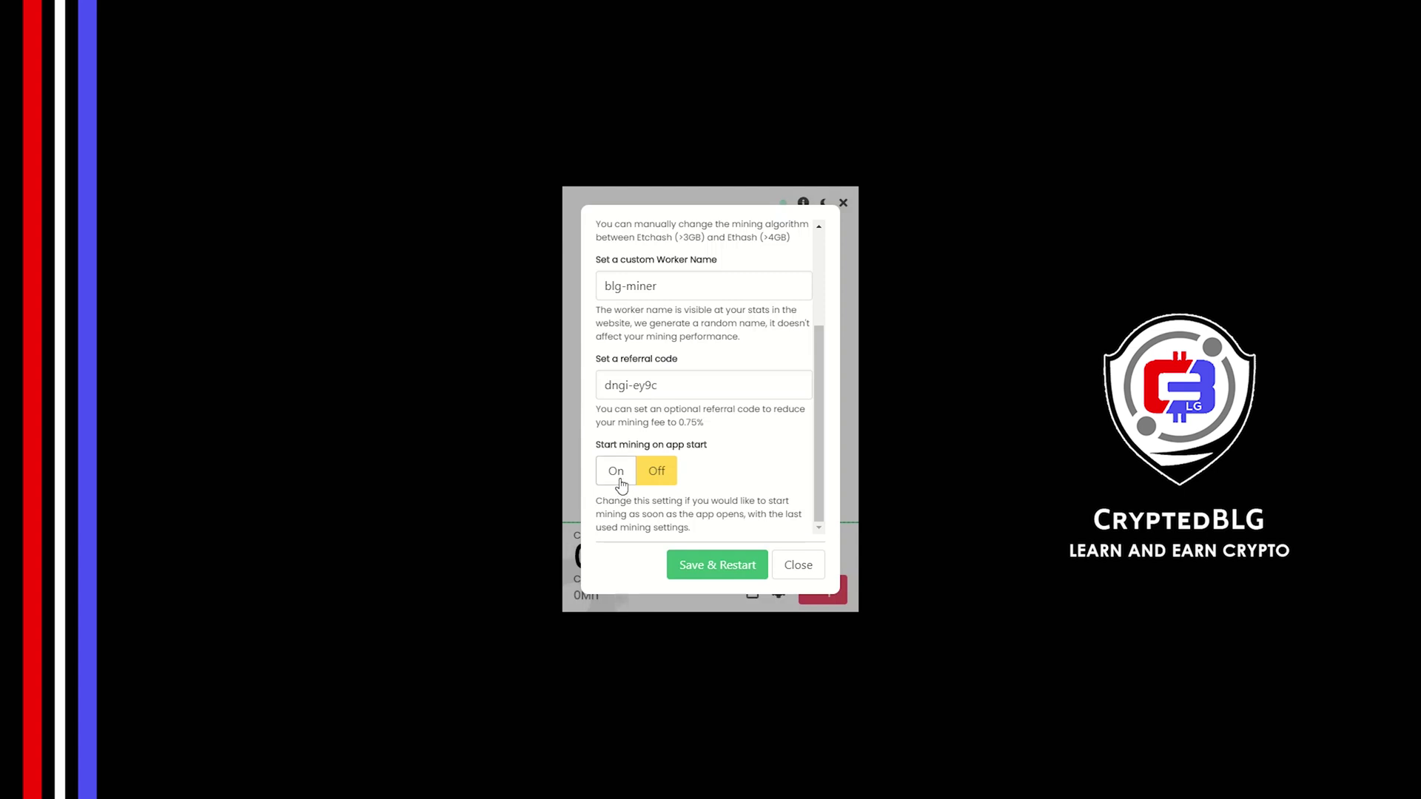
click(679, 565)
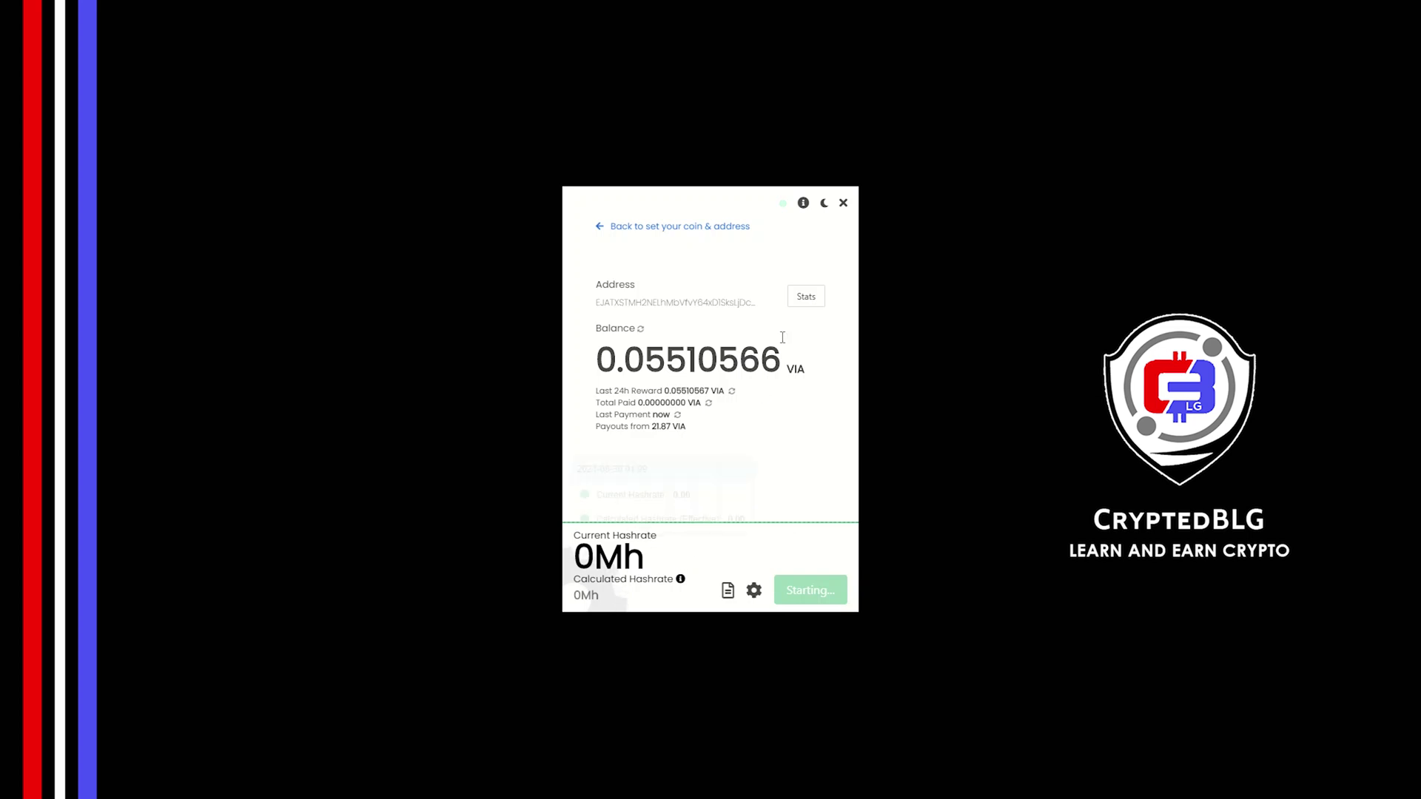
- Open the wallet's web stats and view its Payments, Referral Code and Stats tabs
click(806, 296)
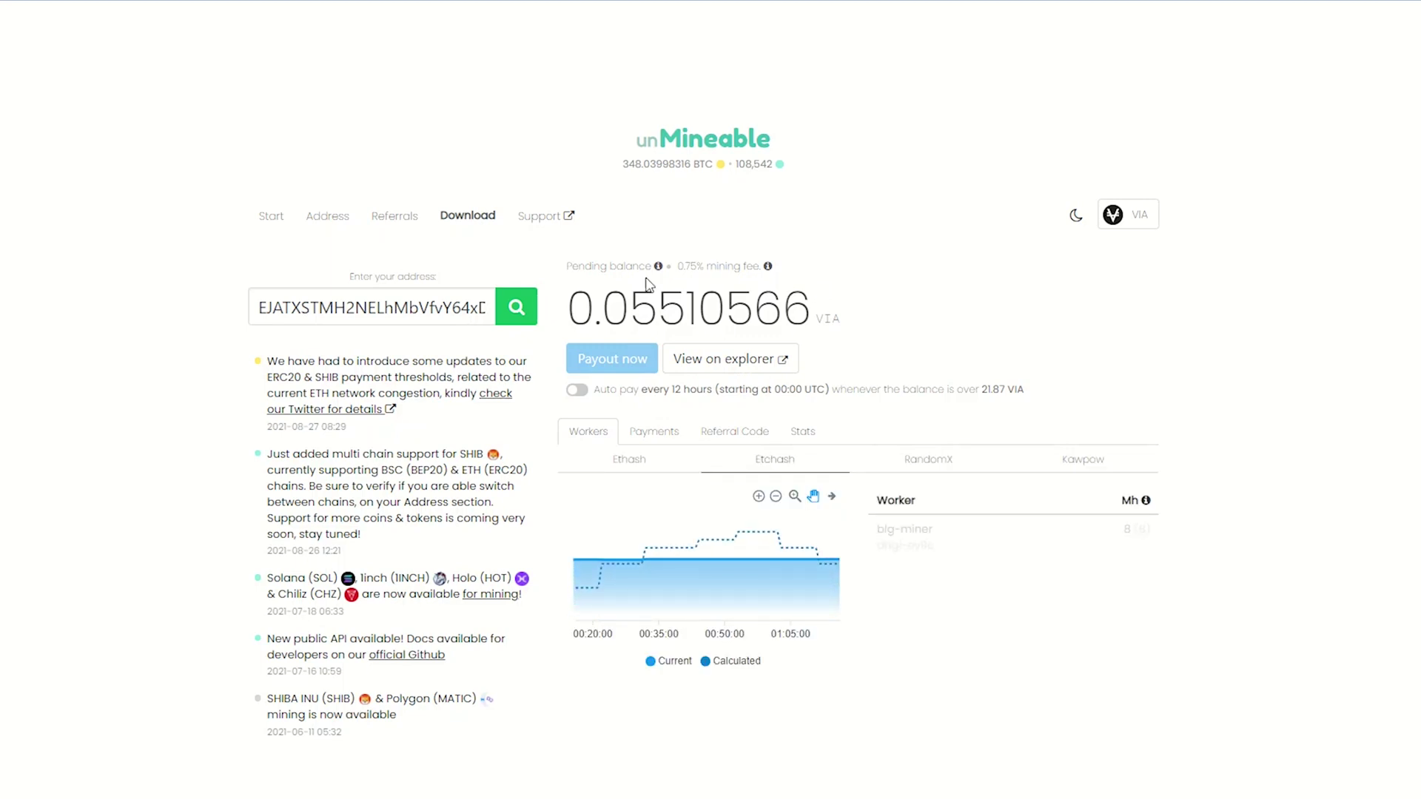
click(655, 432)
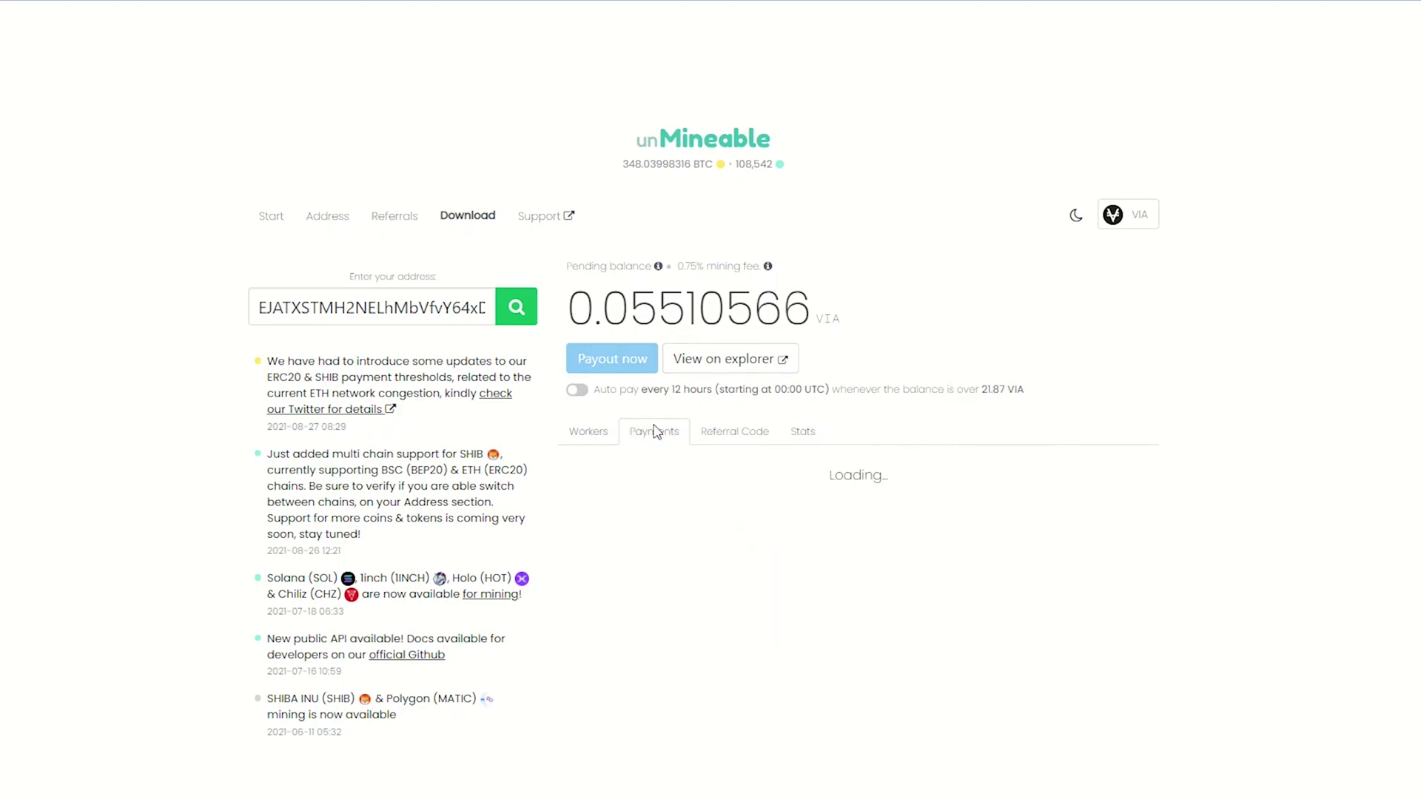
click(715, 441)
click(797, 434)
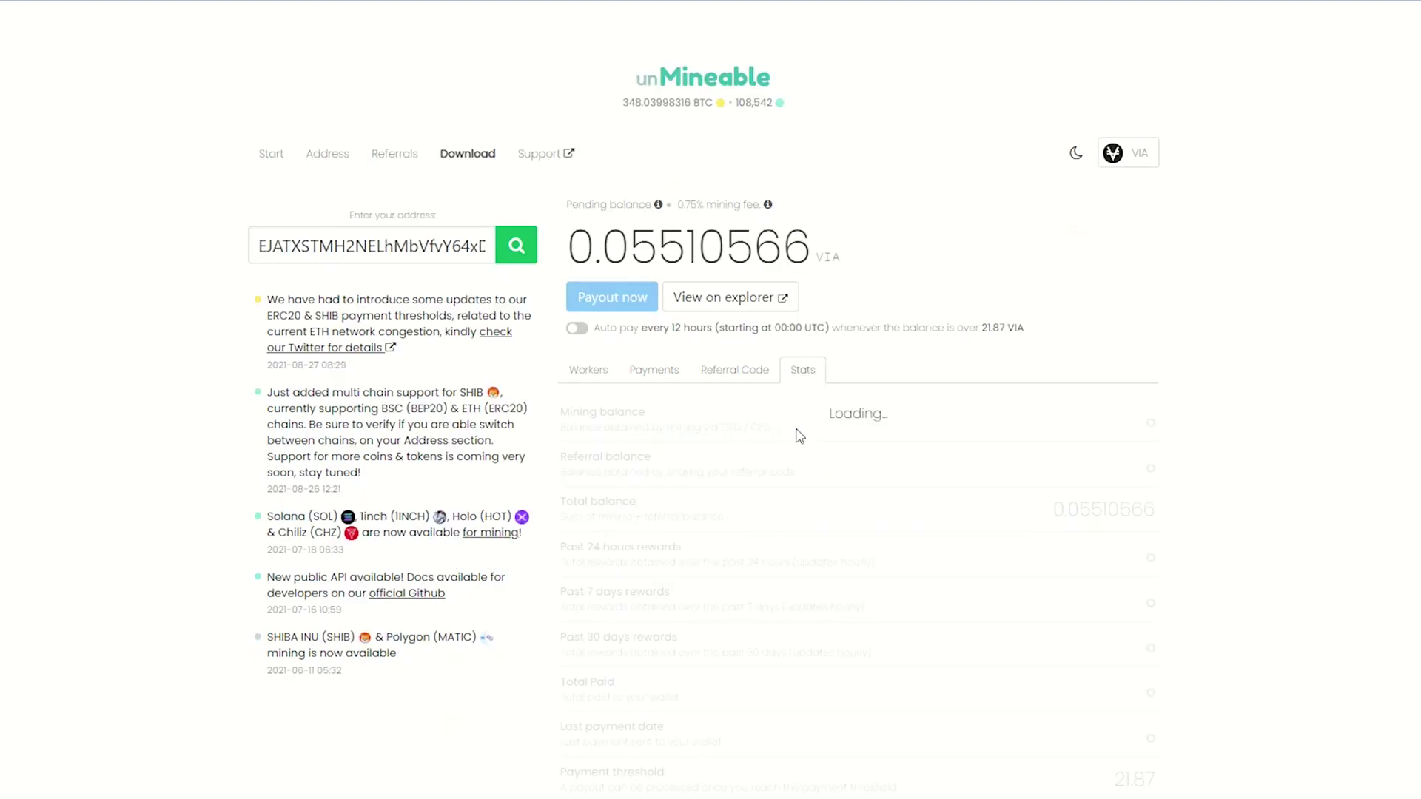